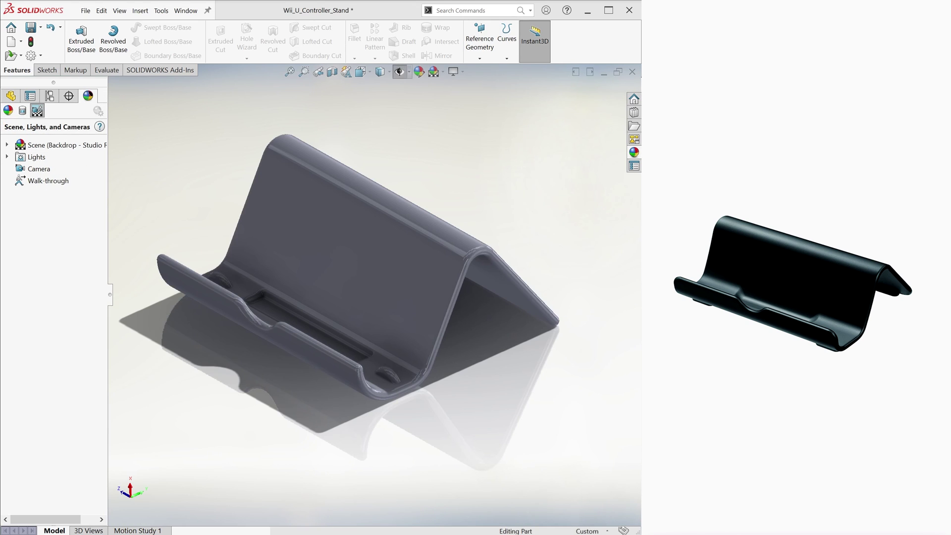
middle_drag(446, 277, 248, 243)
middle_drag(347, 277, 223, 297)
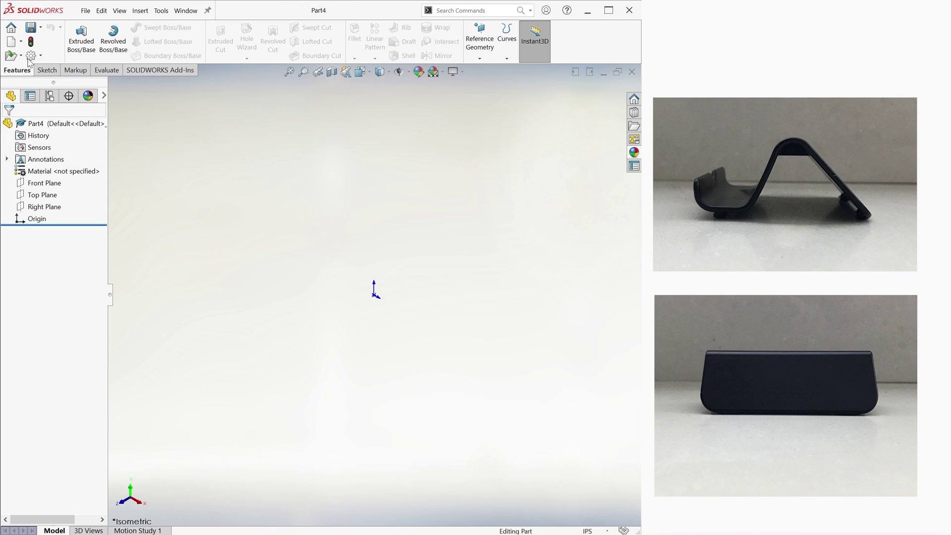
- Start a new sketch on the Right Plane
click(47, 70)
click(77, 40)
click(467, 184)
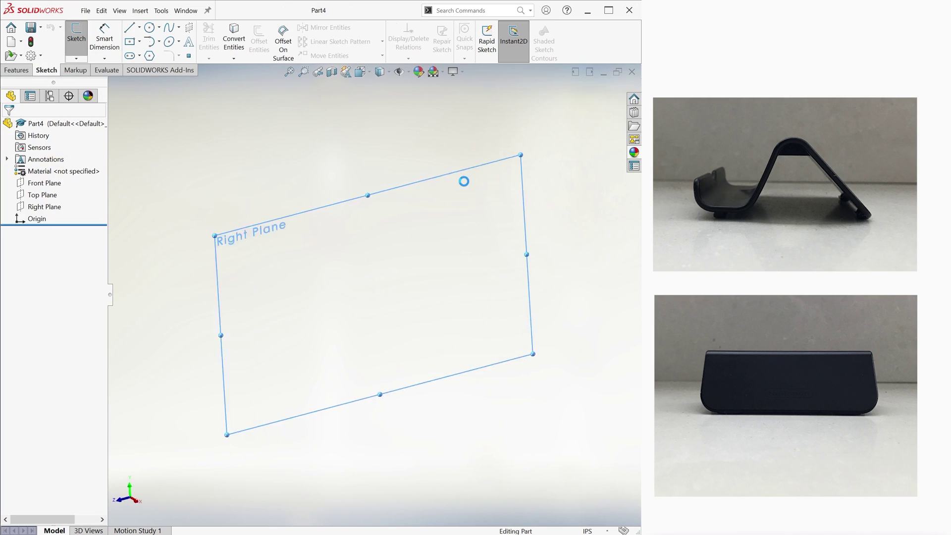
- Insert the Stand Side View image as a sketch picture in low resolution
click(161, 11)
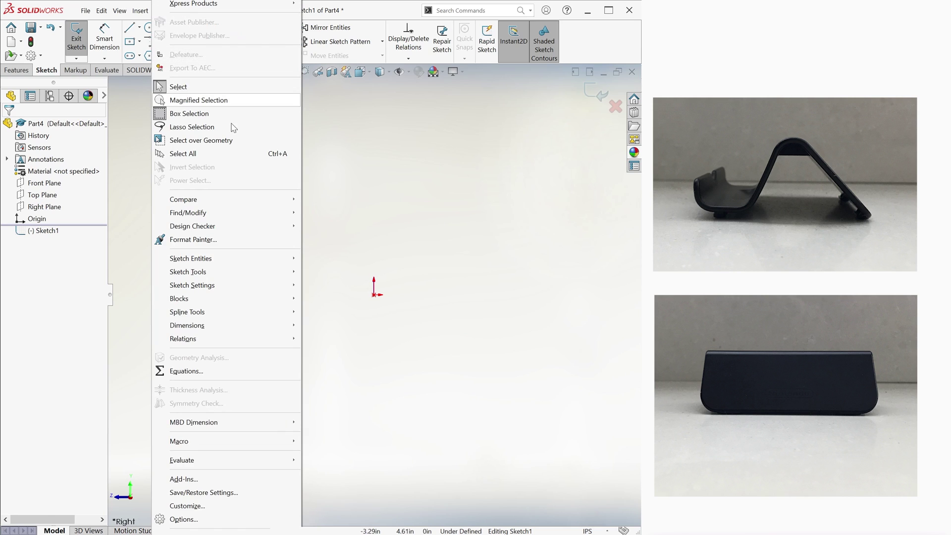
mouse_move(271, 275)
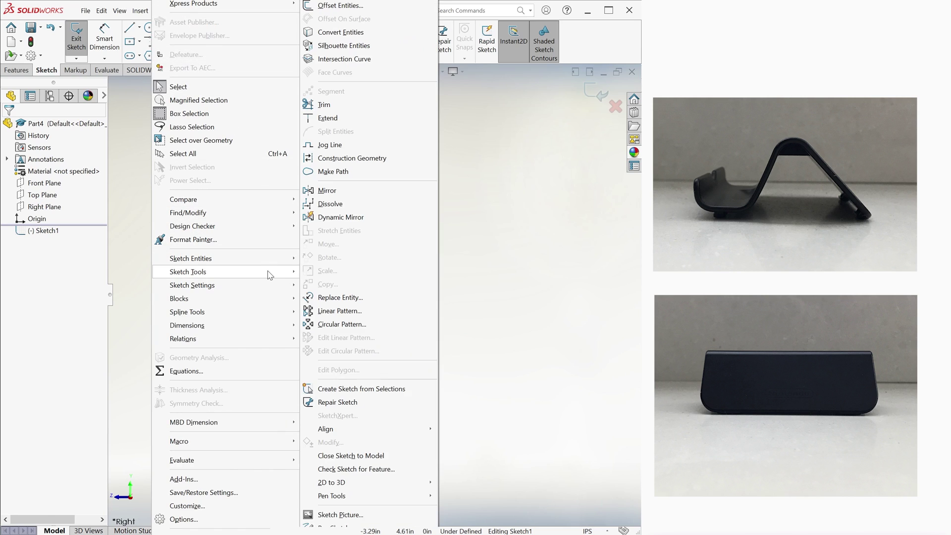
click(402, 518)
click(315, 181)
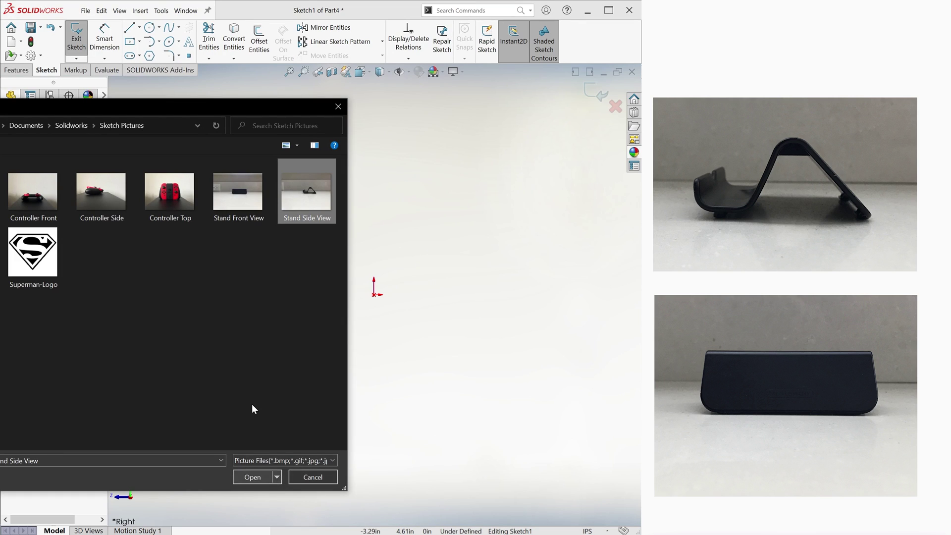
click(252, 477)
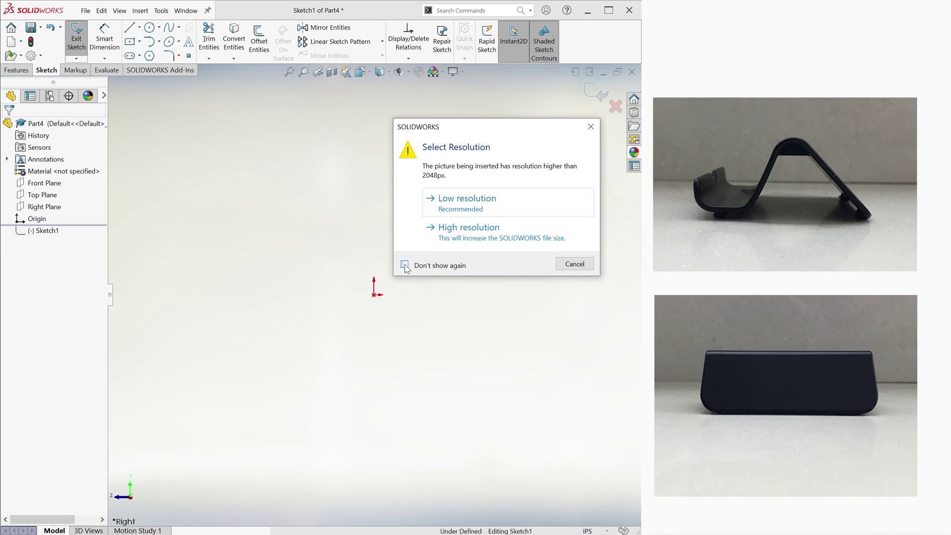
click(479, 200)
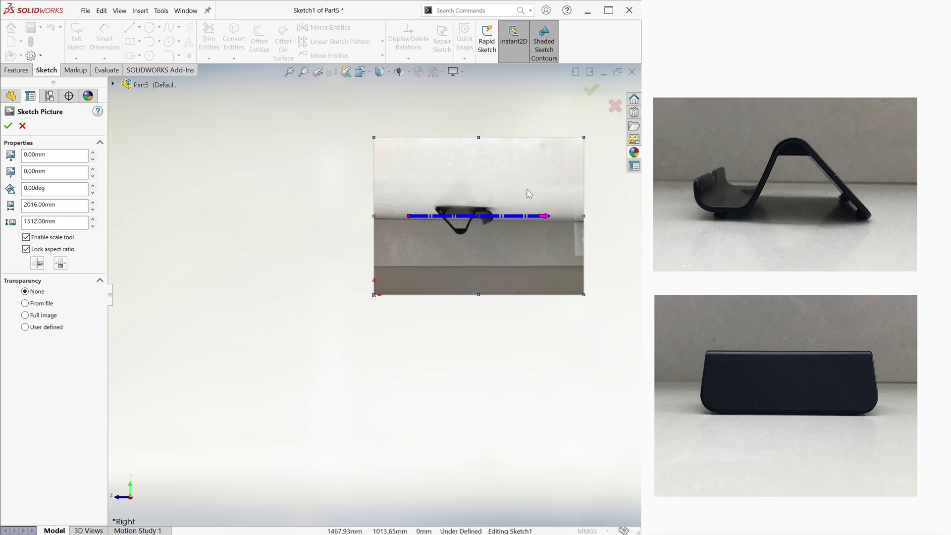
- Rotate the side view picture to 180 degrees so the stand is upright
click(55, 188)
text(180)
key(Return)
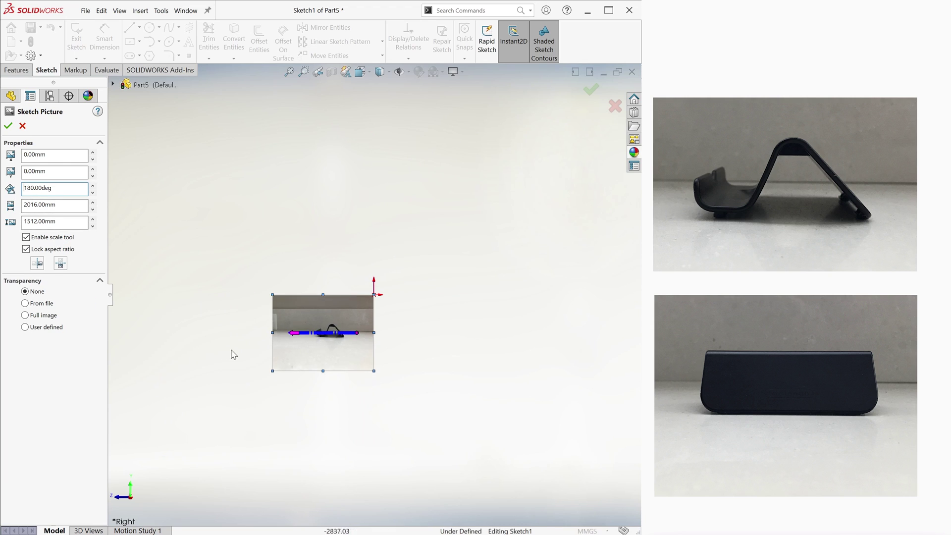
scroll(589, 145, down, 2)
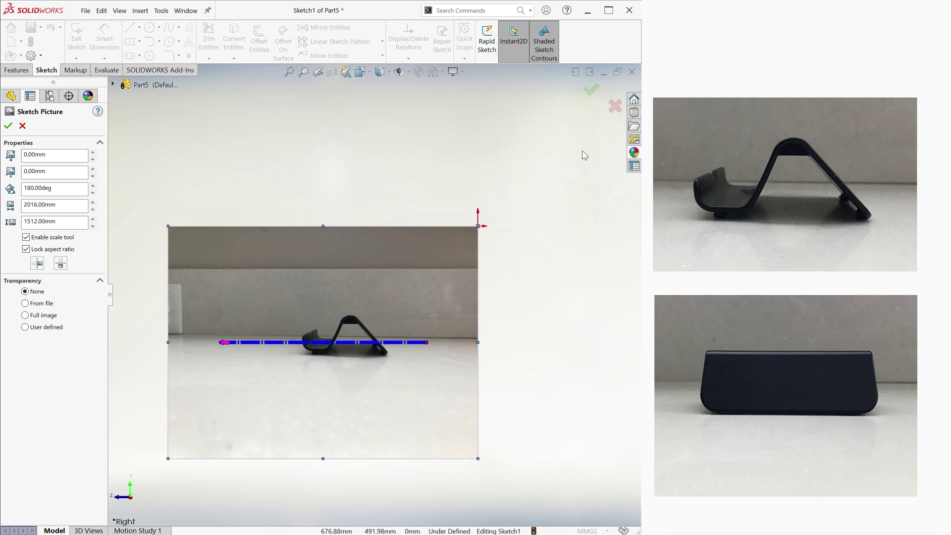
- Stretch the picture's scale line along the stand's flat base and set its length to 20 mm
drag(427, 342, 325, 349)
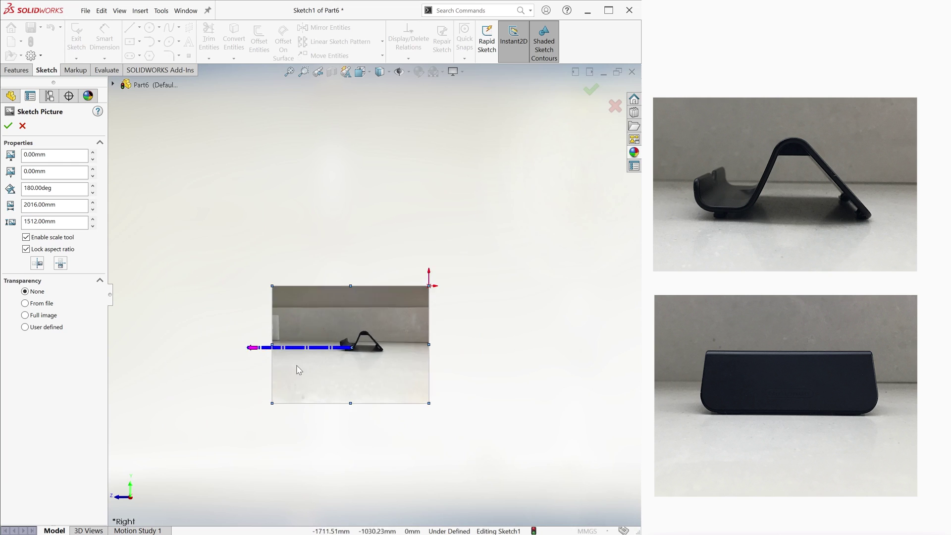
scroll(298, 372, down, 6)
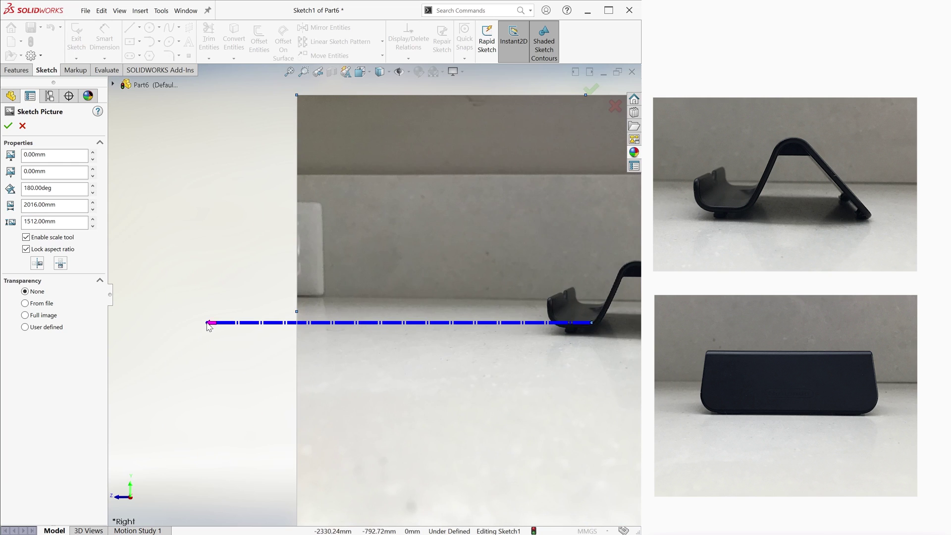
drag(208, 322, 561, 327)
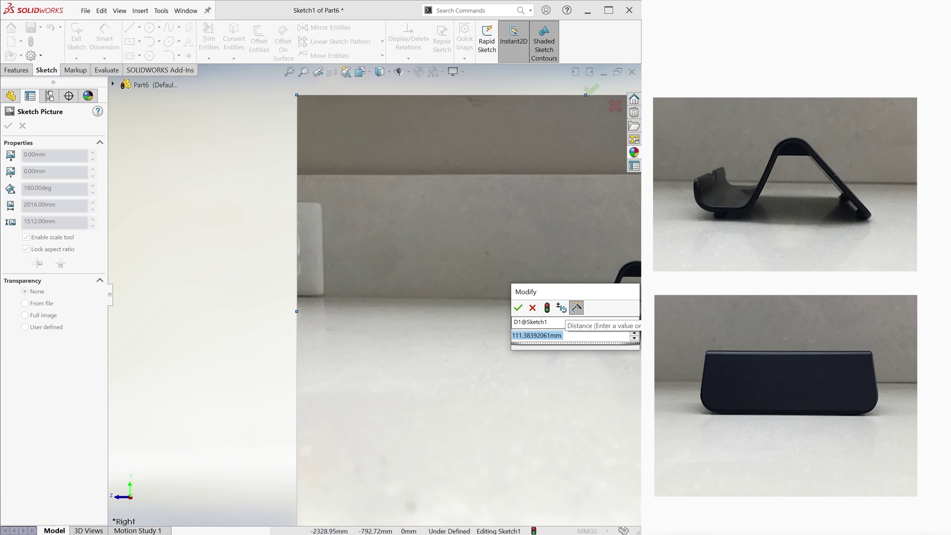
text(20)
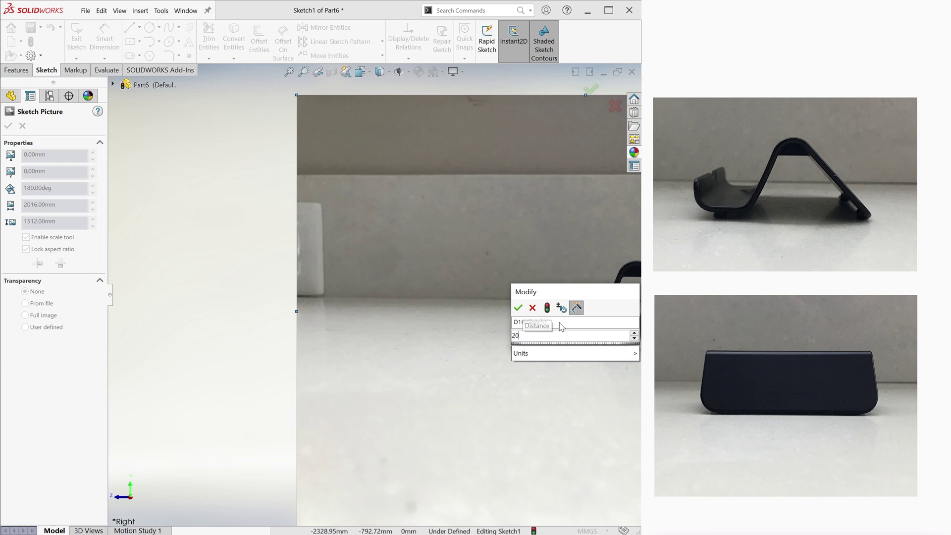
key(Return)
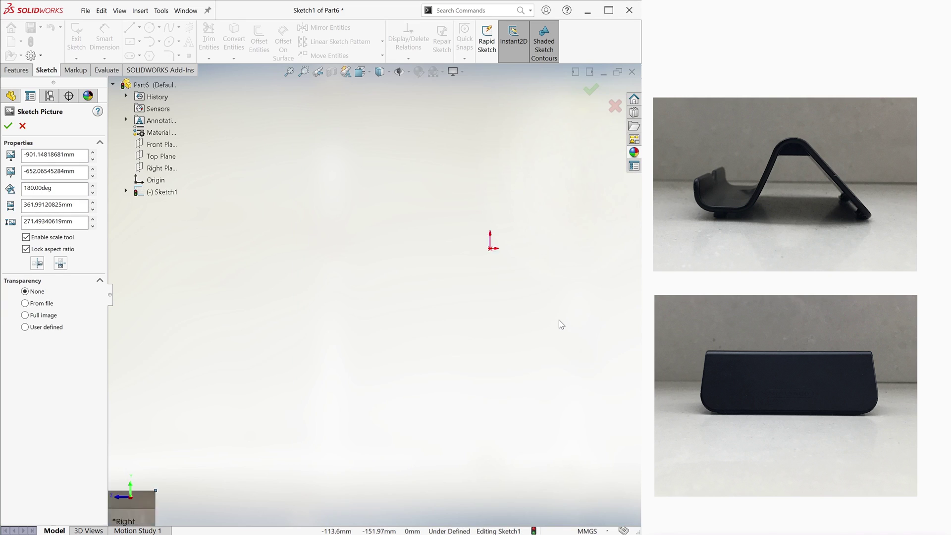
key(f)
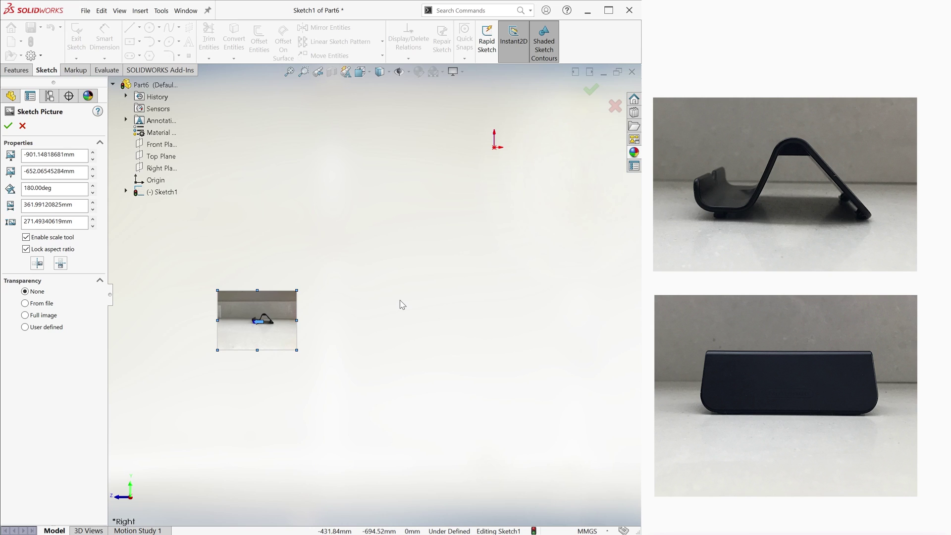
- Move the scaled side view picture so the stand lies over the origin, and accept its placement
mouse_move(275, 302)
mouse_down()
mouse_move(493, 128)
mouse_move(508, 130)
mouse_up()
key(f)
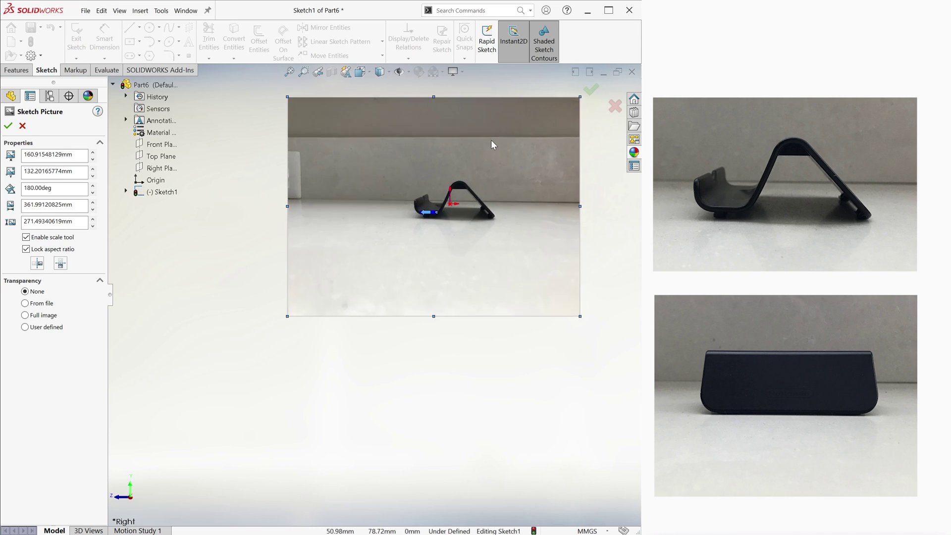
scroll(466, 177, up, 2)
mouse_move(445, 255)
middle_down()
mouse_move(479, 236)
mouse_move(468, 216)
mouse_move(479, 204)
mouse_move(495, 210)
mouse_move(515, 173)
mouse_move(488, 244)
middle_up()
key(ctrl+8)
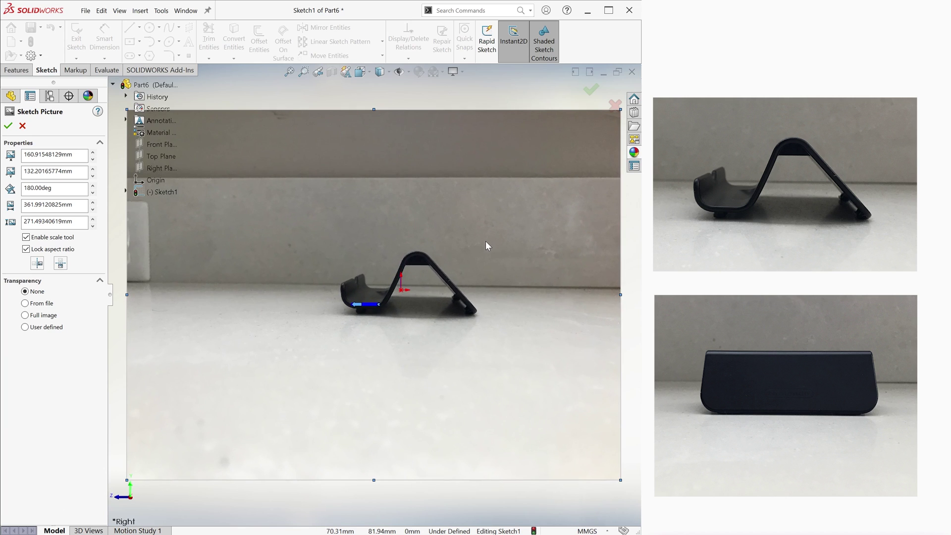
scroll(397, 289, down, 3)
scroll(397, 289, down, 1)
click(590, 94)
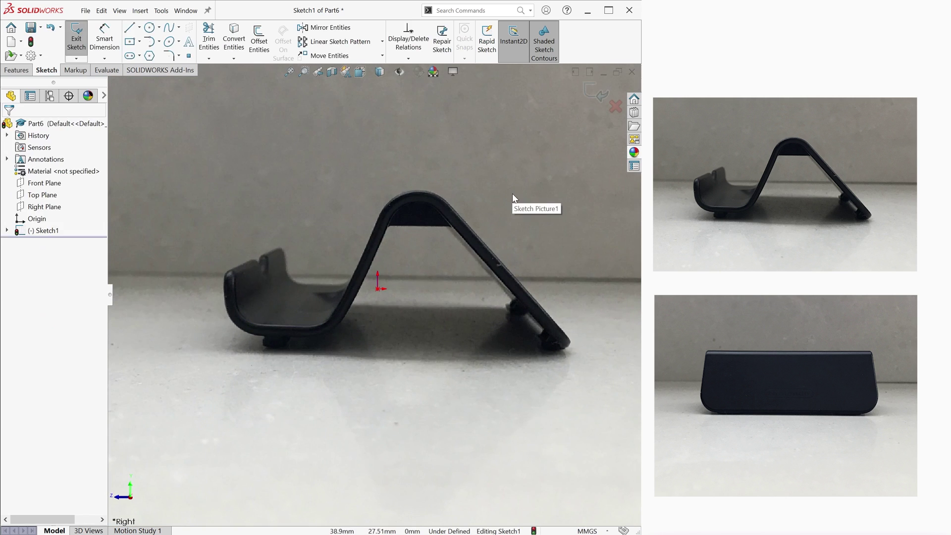
- Trace the inner outline of the stand's front lip, flat base and rounded corners with lines and splines
key(l)
key(s)
mouse_move(236, 277)
mouse_down()
mouse_move(236, 303)
mouse_move(312, 325)
mouse_up()
click(237, 302)
click(244, 319)
click(259, 325)
key(l)
key(s)
click(333, 311)
click(339, 302)
- Continue the outline with a line up the backrest, a spline over the crest and a line down the rear leg
key(l)
click(339, 302)
click(380, 215)
key(s)
click(380, 215)
click(414, 191)
click(448, 201)
key(l)
click(448, 202)
click(567, 336)
key(Escape)
- Offset the traced outline by 3.5 mm to form the stand's wall thickness
click(260, 42)
click(317, 325)
text(3.5)
click(8, 126)
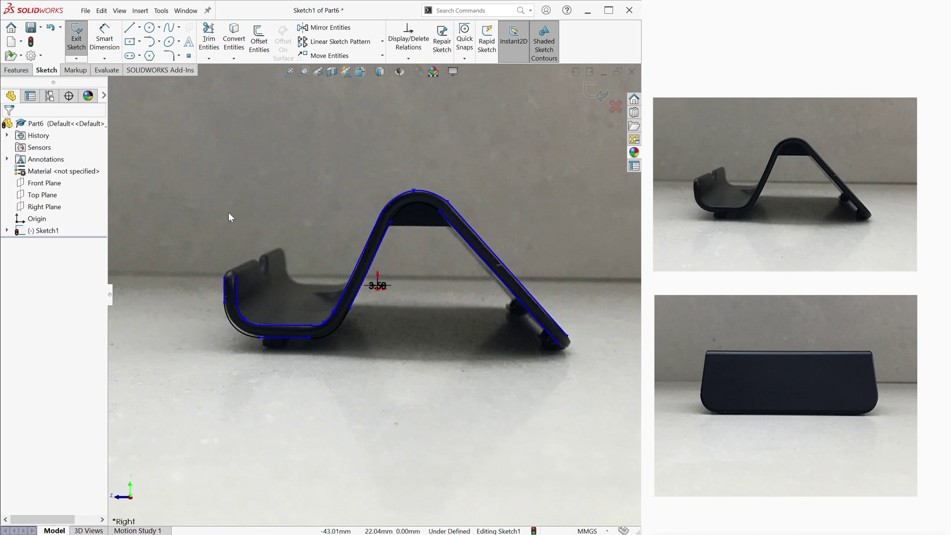
- Close the profile's open ends at the front lip and rear leg with arcs, and exit the sketch
click(150, 42)
click(225, 277)
click(237, 277)
click(558, 344)
click(568, 336)
key(Escape)
click(594, 93)
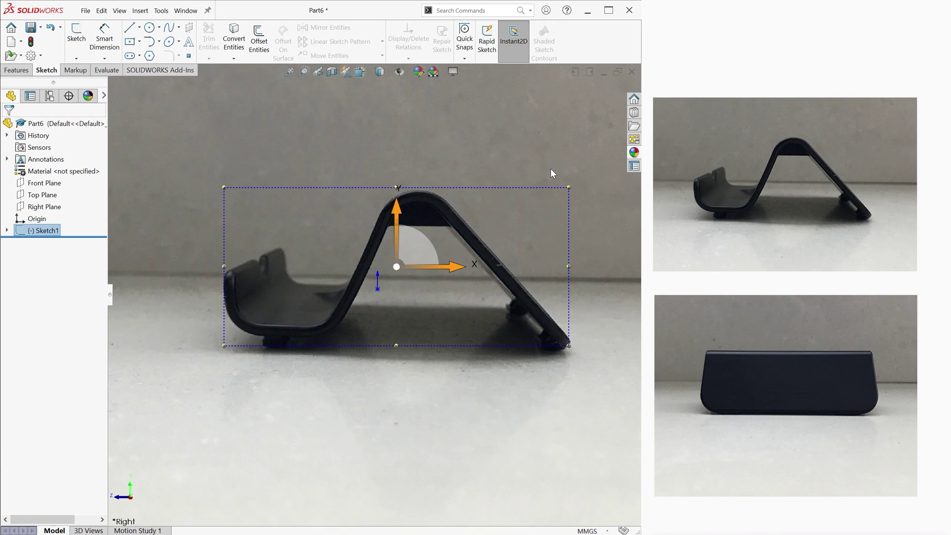
key(ctrl+7)
click(16, 70)
click(81, 41)
text(120)
key(Return)
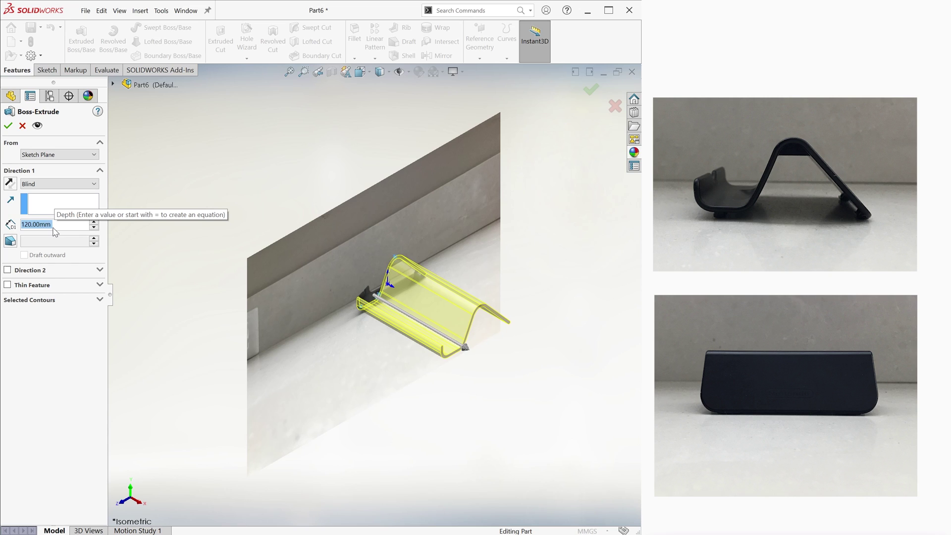
key(Escape)
- Start a new sketch on the Front Plane
click(47, 69)
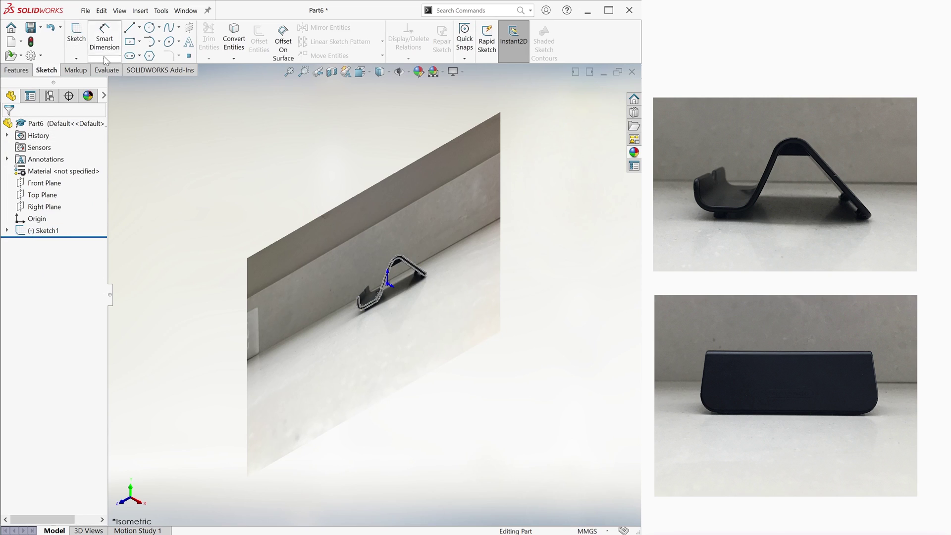
click(77, 39)
click(114, 84)
click(161, 144)
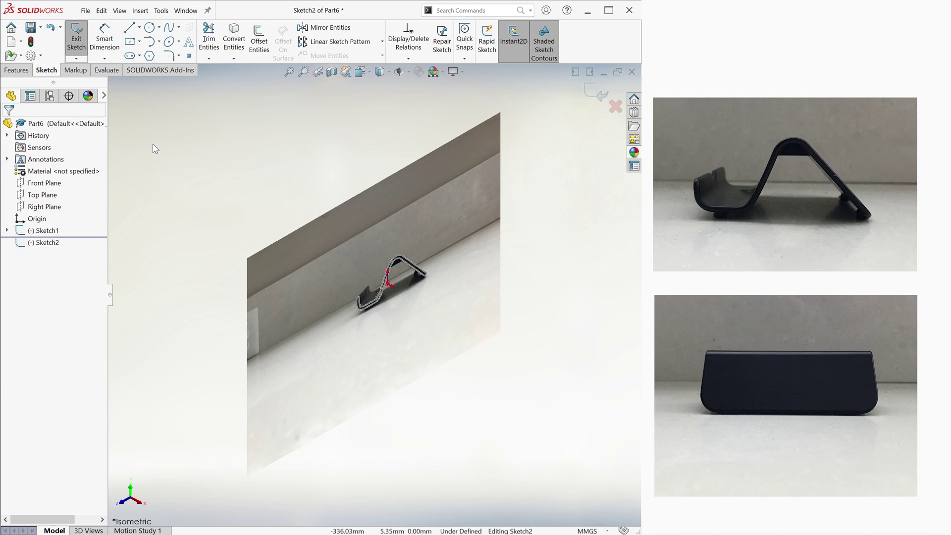
- Insert the Stand Front View image as a sketch picture
click(161, 10)
mouse_move(238, 272)
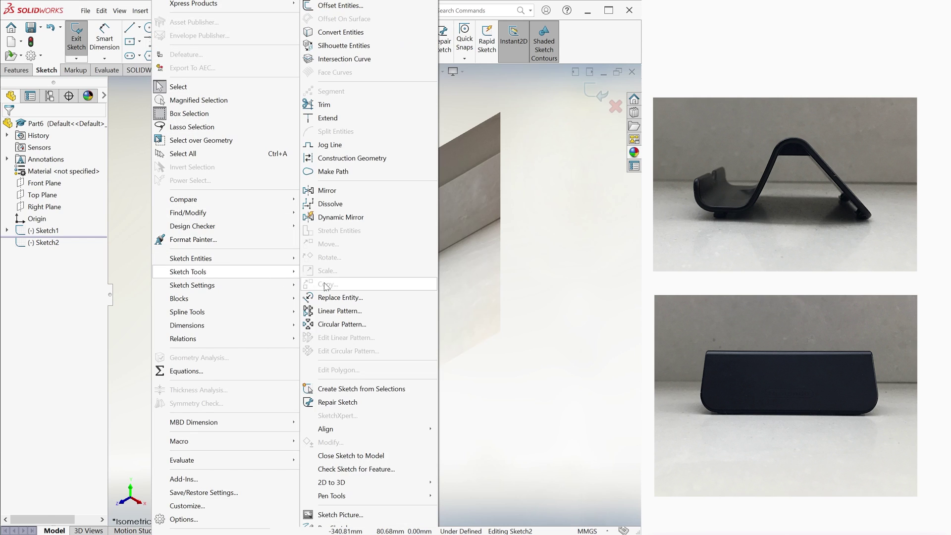
click(371, 514)
click(242, 98)
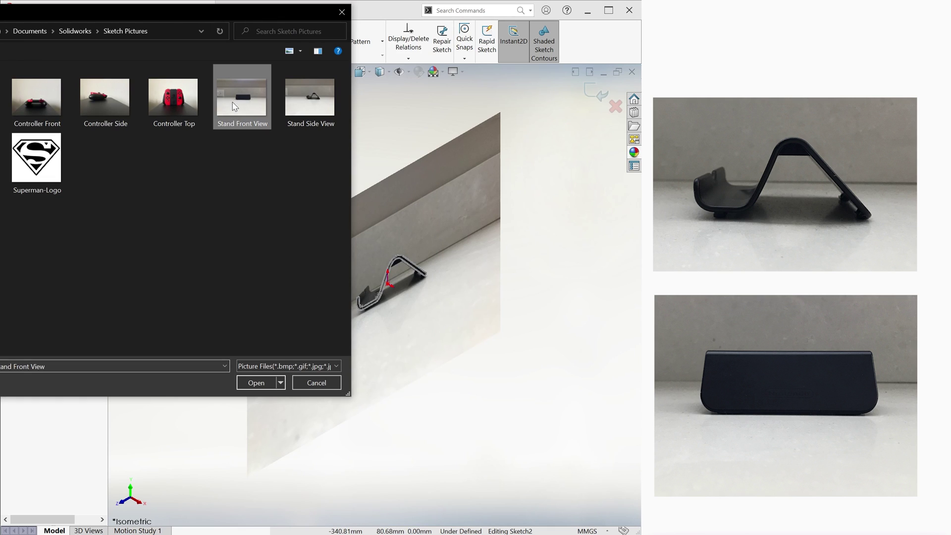
click(247, 384)
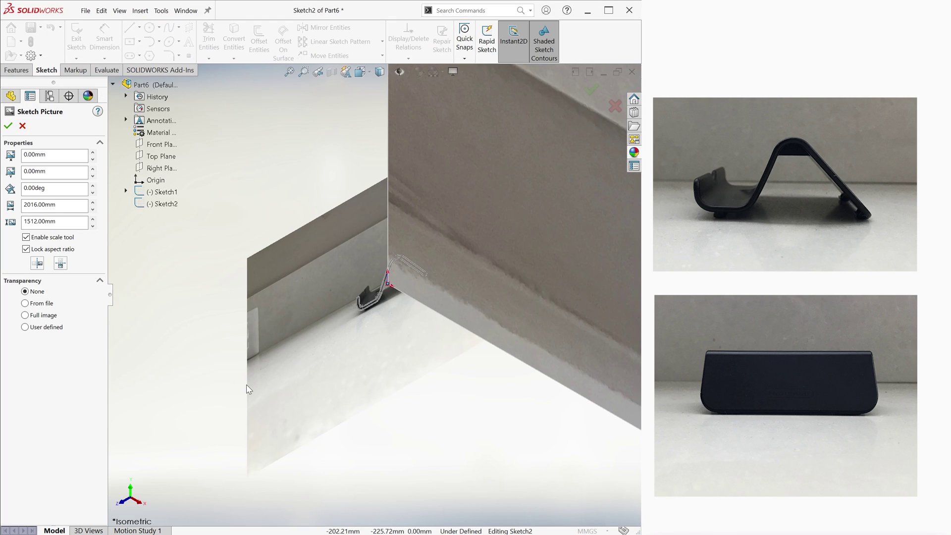
- Set the front view picture's width to 200 mm with the aspect ratio locked
double_click(39, 205)
text(200)
key(Return)
scroll(373, 397, up, 4)
middle_drag(376, 436, 373, 397)
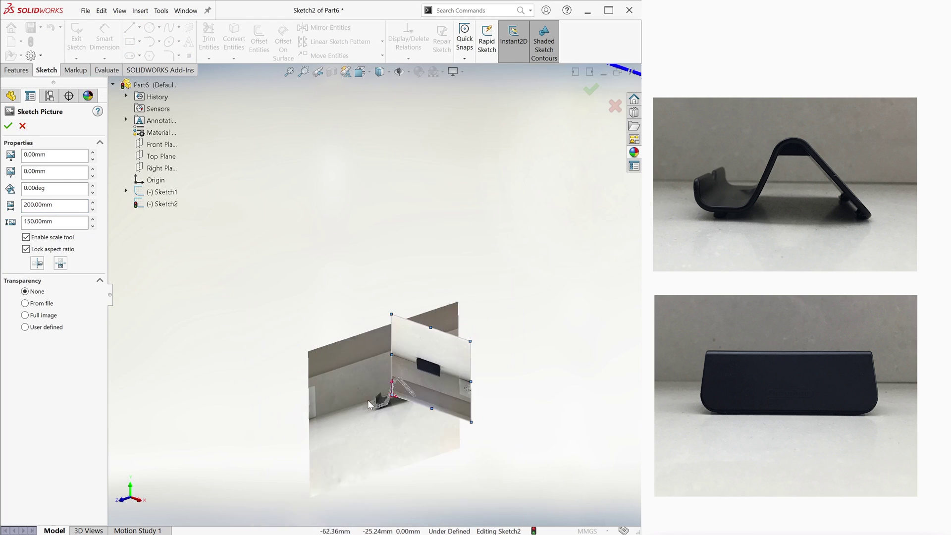
- Move and enlarge the front view picture to roughly match the stand with the side profile's height
scroll(387, 422, down, 4)
drag(525, 299, 473, 363)
drag(504, 275, 611, 198)
drag(533, 282, 500, 319)
middle_drag(501, 319, 520, 312)
drag(287, 144, 247, 97)
drag(446, 246, 454, 263)
key(ctrl+8)
- Turn off the scale tool and fine-tune the front view picture to about 386 by 290 mm, aligned with the side profile
click(26, 238)
scroll(234, 355, up, 3)
scroll(249, 341, down, 10)
scroll(350, 260, up, 1)
drag(626, 456, 619, 451)
drag(619, 88, 606, 98)
drag(242, 385, 253, 383)
middle_drag(254, 383, 230, 383)
drag(418, 354, 417, 361)
drag(609, 454, 627, 466)
key(ctrl+b)
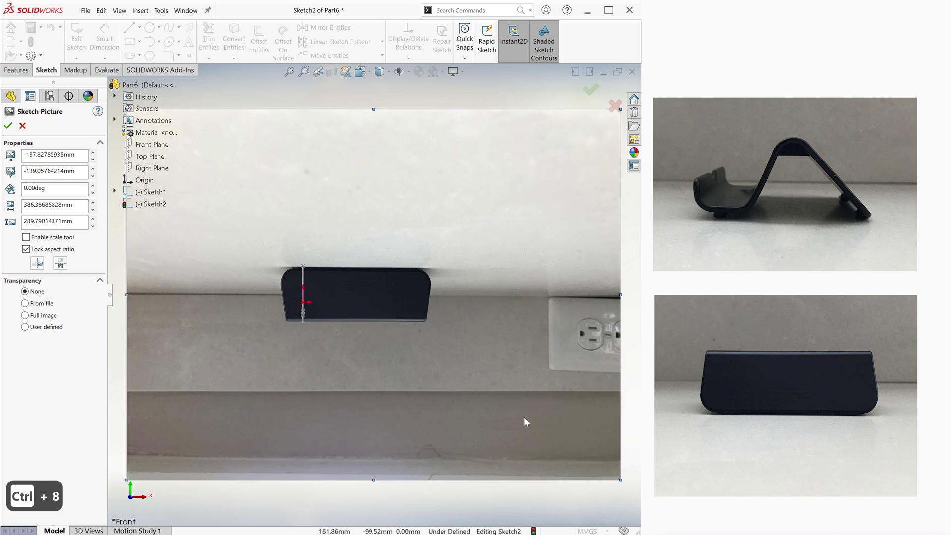
- Draw a horizontal construction line about 110 mm long along the stand's narrower long edge in the front picture
click(287, 323)
click(428, 323)
key(Escape)
- Measure the construction line's length, copy the value and exit the sketch
click(106, 70)
click(141, 42)
click(363, 323)
double_click(443, 283)
key(ctrl+c)
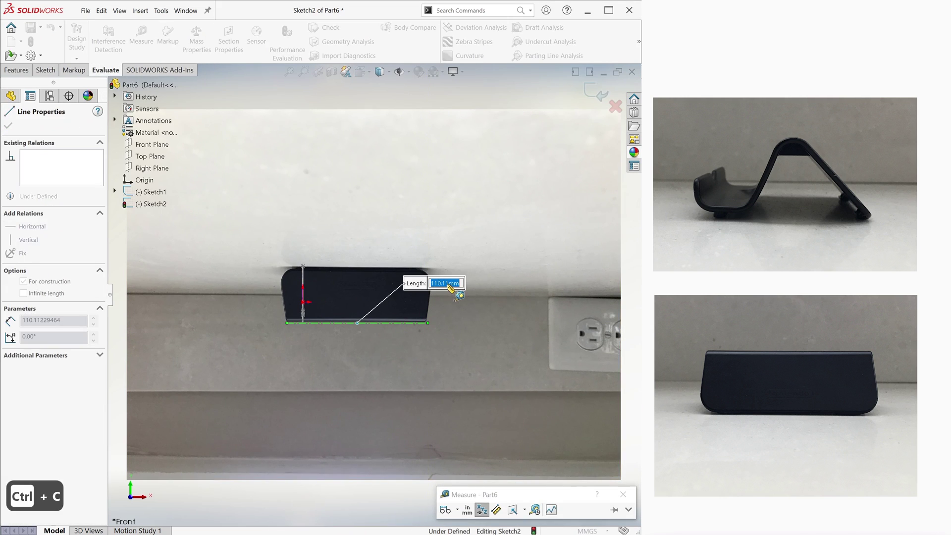
click(623, 495)
click(593, 95)
key(ctrl+7)
- Extrude the side profile sketch by the copied 110.11 mm and hide the front view picture sketch
click(44, 229)
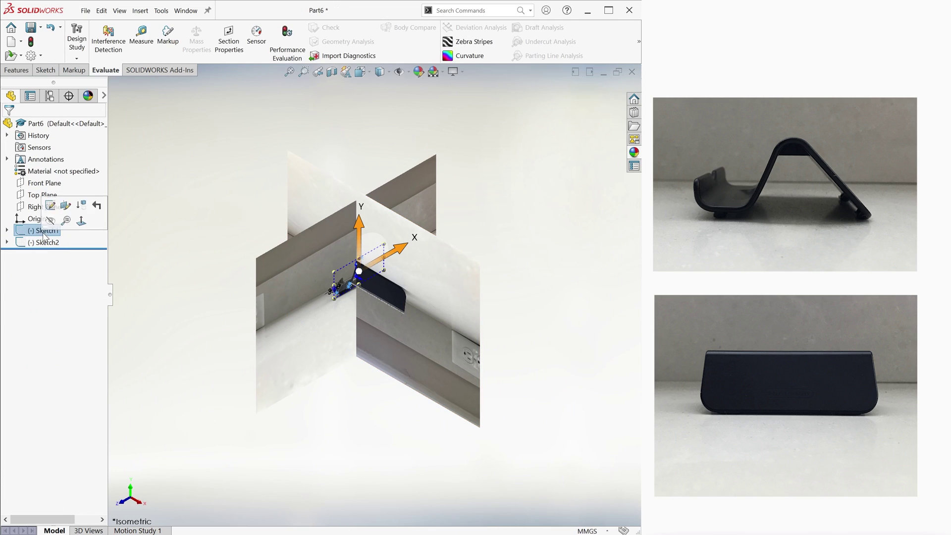
click(18, 71)
click(82, 41)
key(ctrl+v)
key(Return)
right_click(48, 243)
click(55, 228)
- Fillet the edges around both end faces of the extruded stand
scroll(370, 304, down, 5)
click(488, 305)
middle_drag(489, 306, 377, 277)
ctrl+click(376, 277)
click(354, 33)
key(Return)
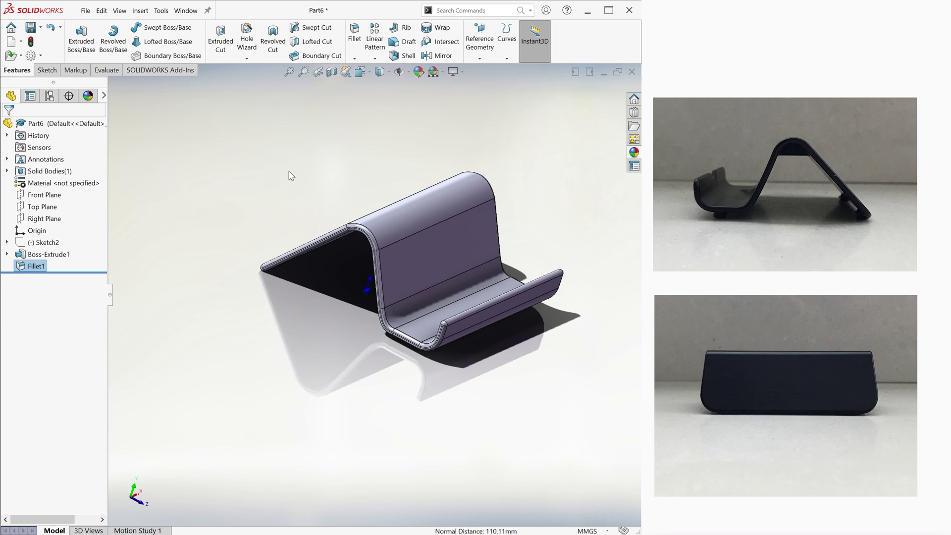
key(ctrl+7)
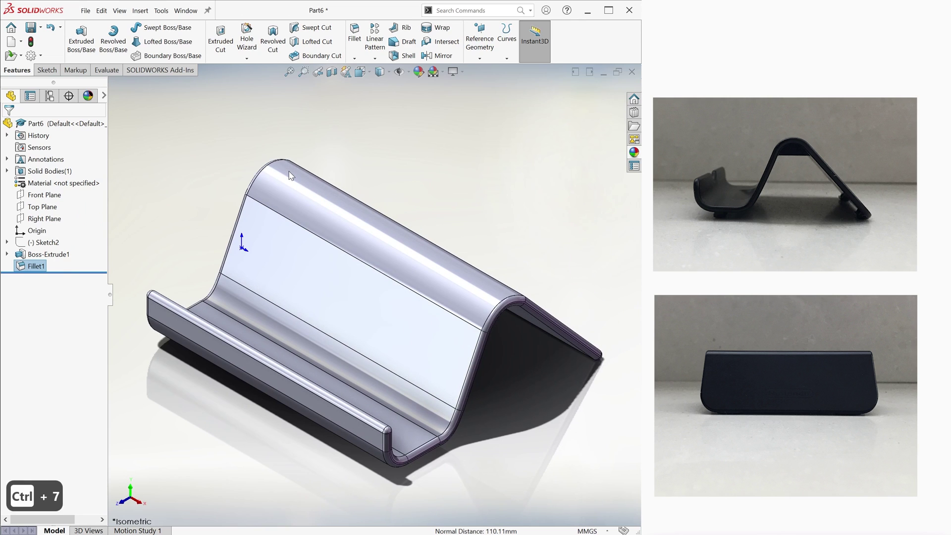
click(399, 72)
click(447, 195)
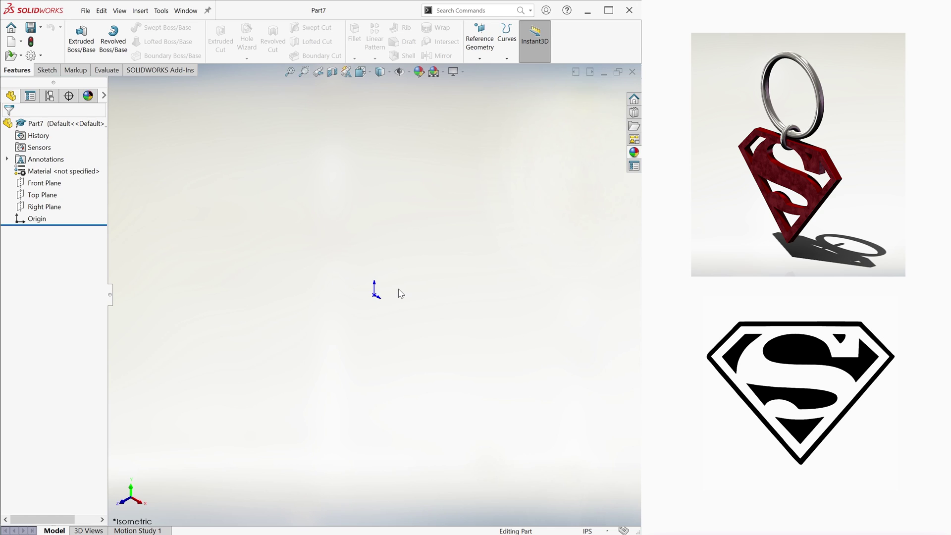
- Enable the Autotrace add-in for the current session
click(161, 10)
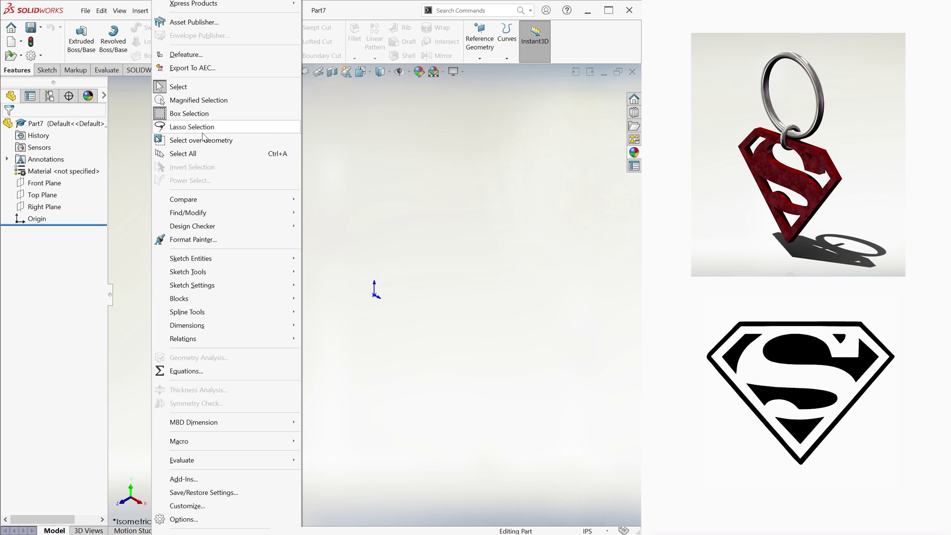
click(221, 479)
click(261, 346)
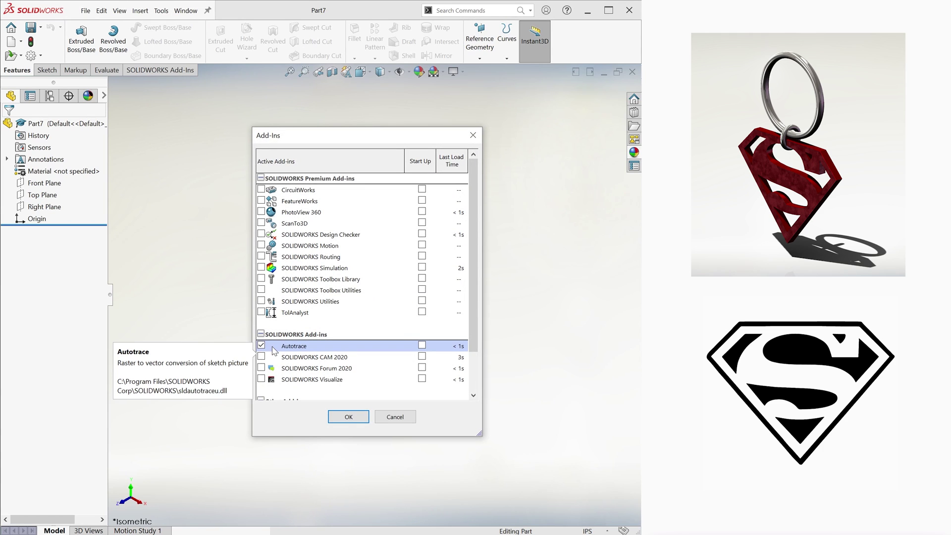
click(347, 417)
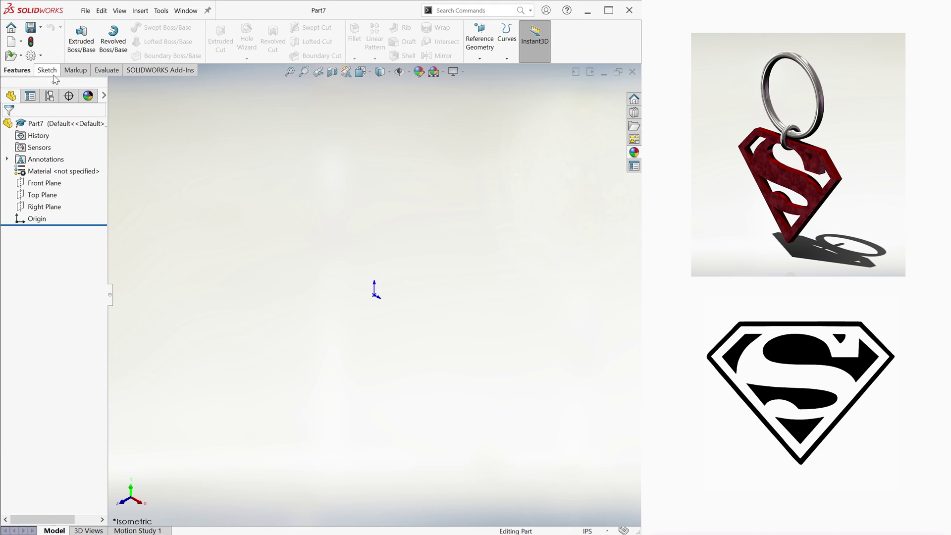
- Start a sketch on the Front Plane and insert the Superman logo image as a sketch picture
click(47, 70)
click(76, 35)
click(257, 164)
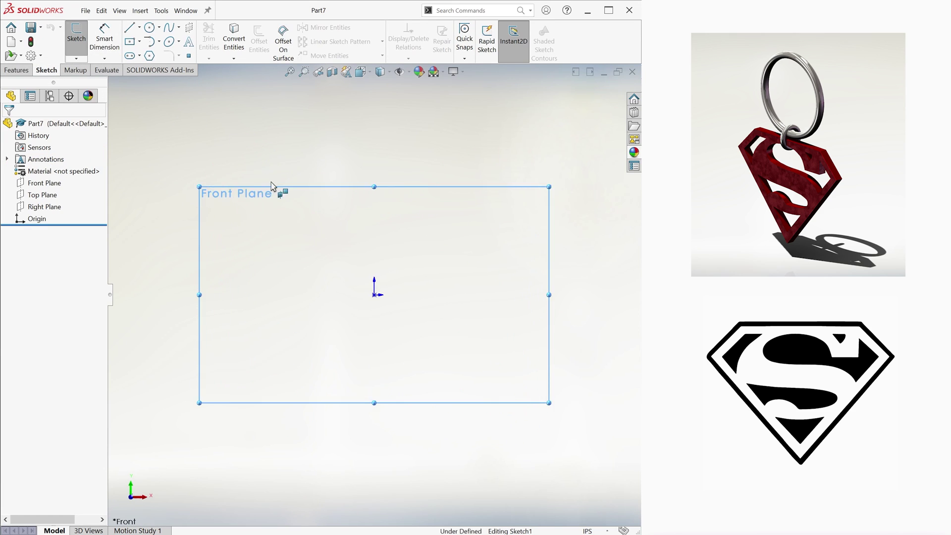
click(161, 10)
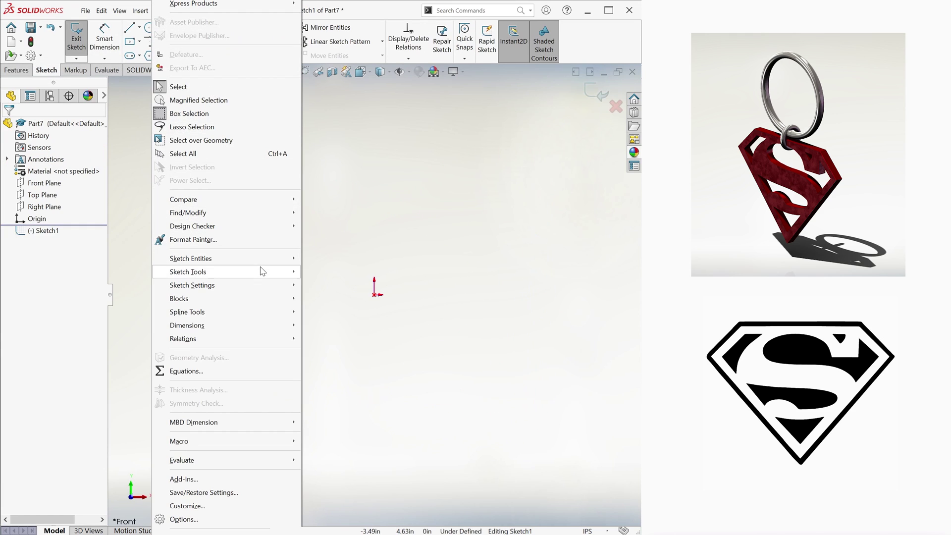
mouse_move(263, 272)
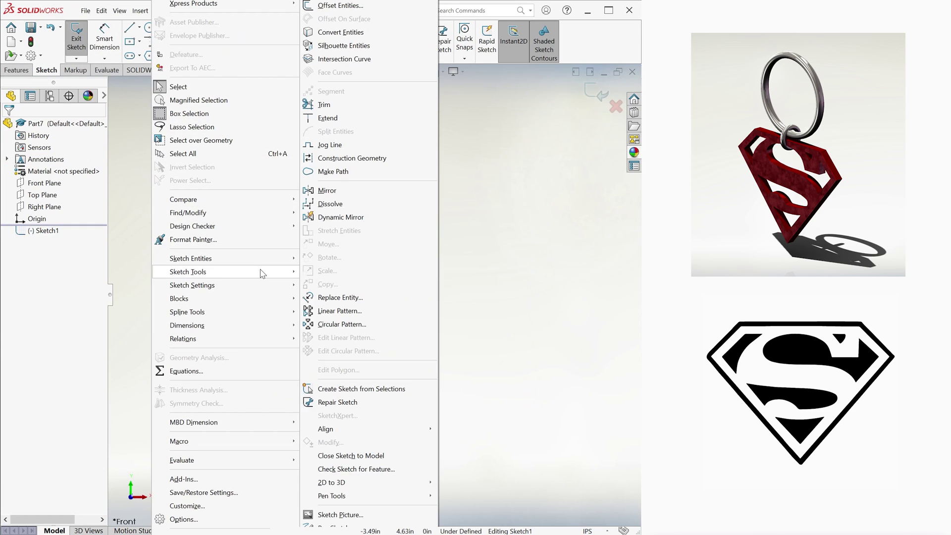
click(383, 516)
double_click(37, 164)
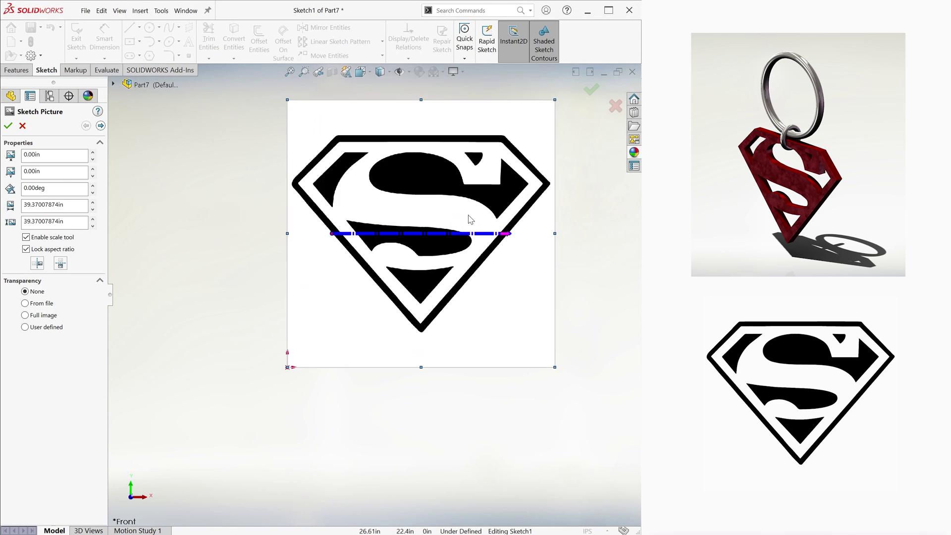
drag(331, 233, 338, 135)
double_click(503, 136)
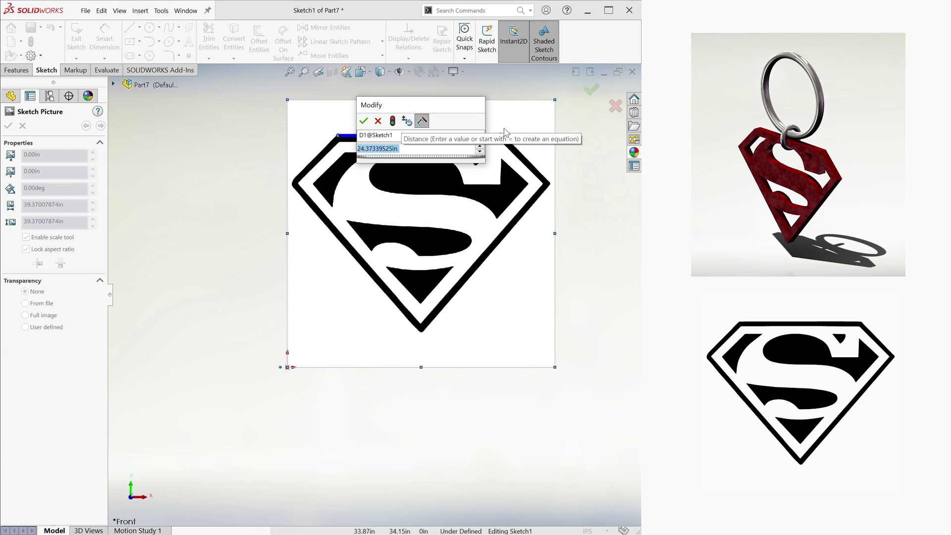
key(Escape)
- Disable the scale tool, choose selection by color in the Autotrace settings, pick the white area inside the S and trace the logo
click(45, 239)
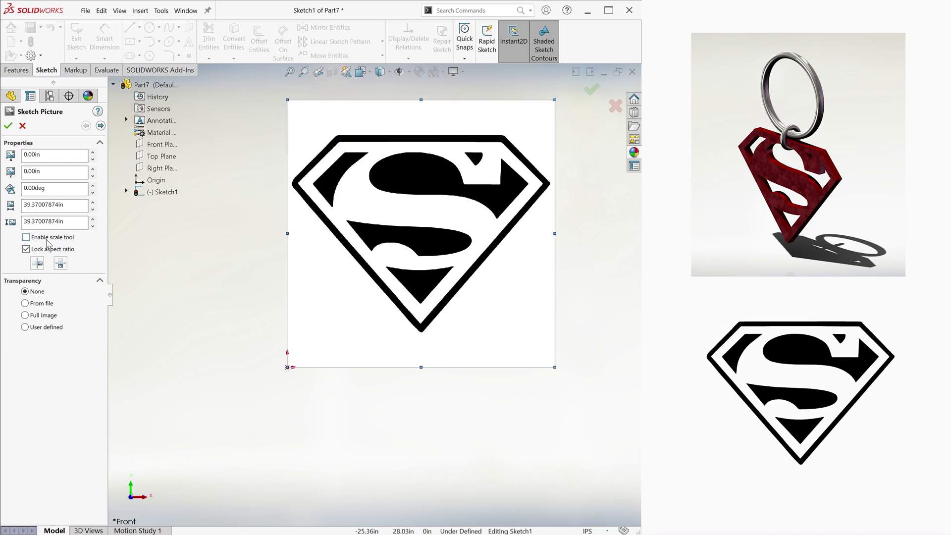
click(101, 126)
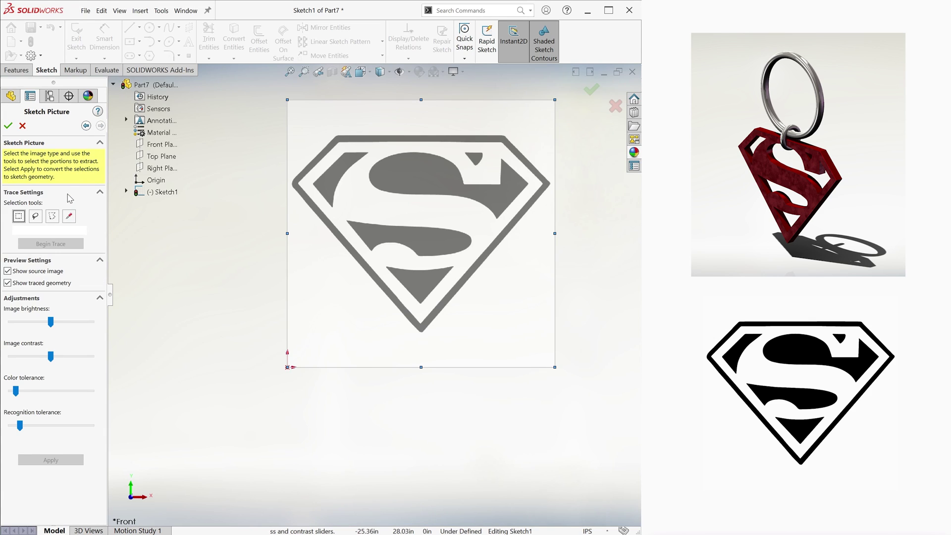
click(70, 217)
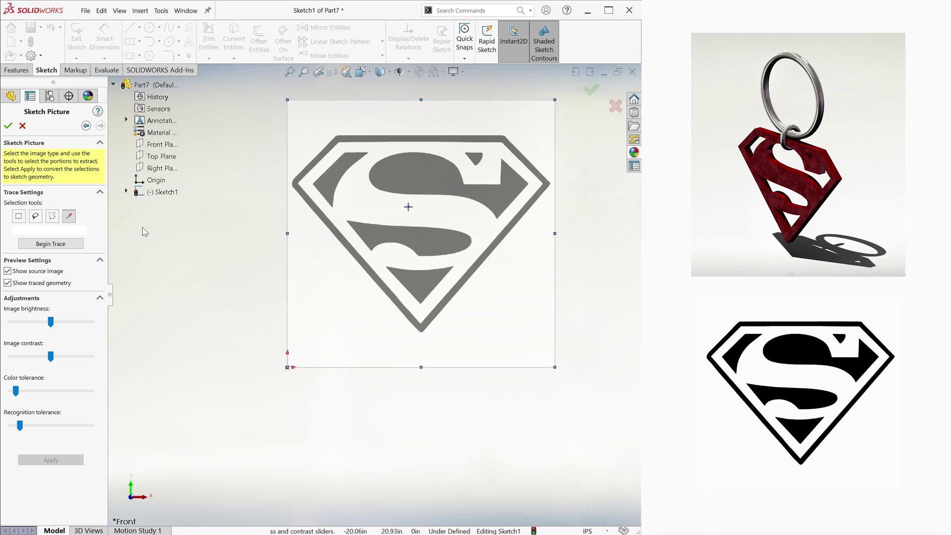
click(78, 245)
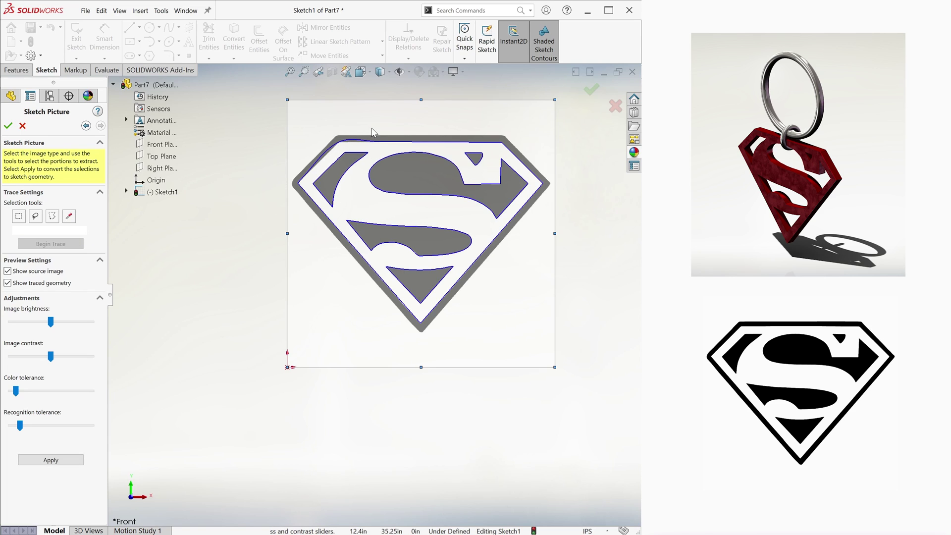
- Raise the trace's image brightness, fine-tune the contrast and both tolerances, and apply the traced geometry to the sketch
drag(51, 323, 66, 323)
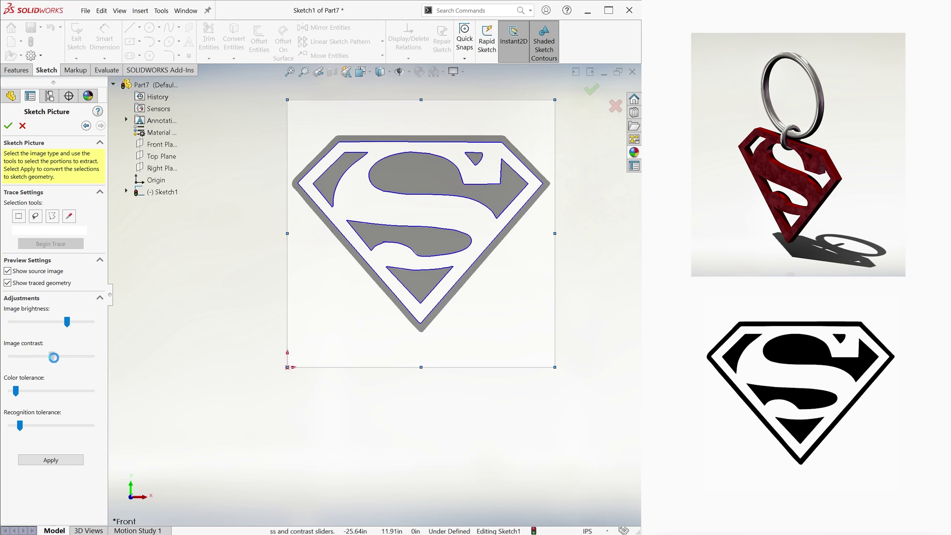
drag(55, 357, 52, 357)
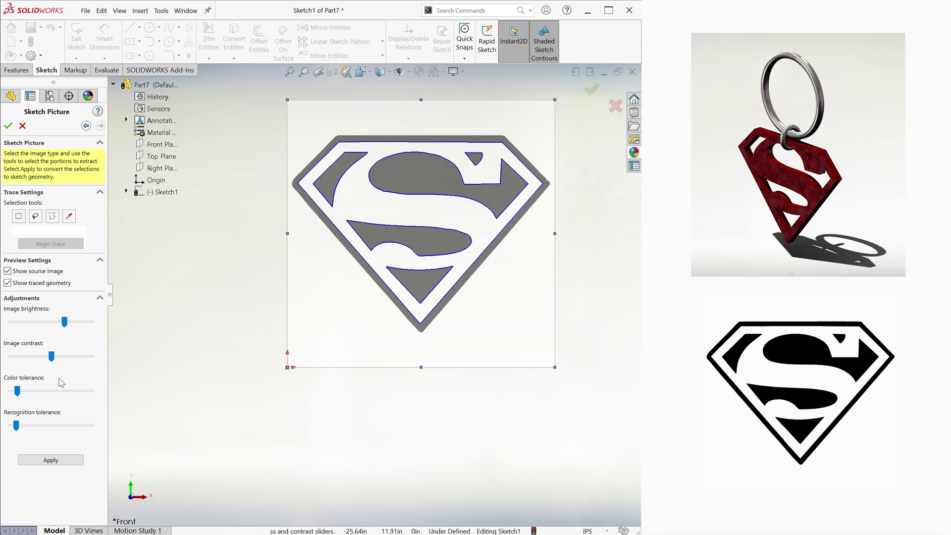
click(51, 459)
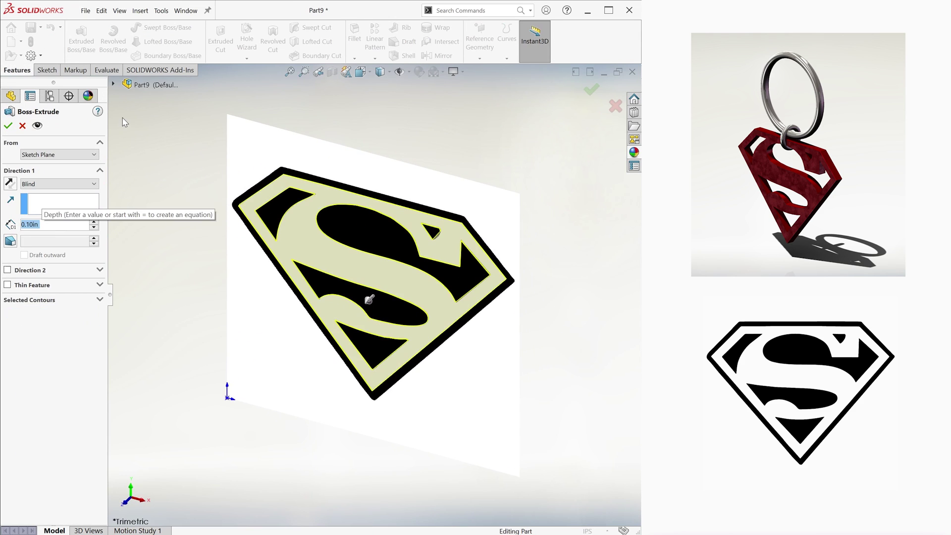
- Extrude the traced logo profile with a blind depth raised by two increments and show the isometric view
click(94, 222)
click(94, 222)
click(589, 91)
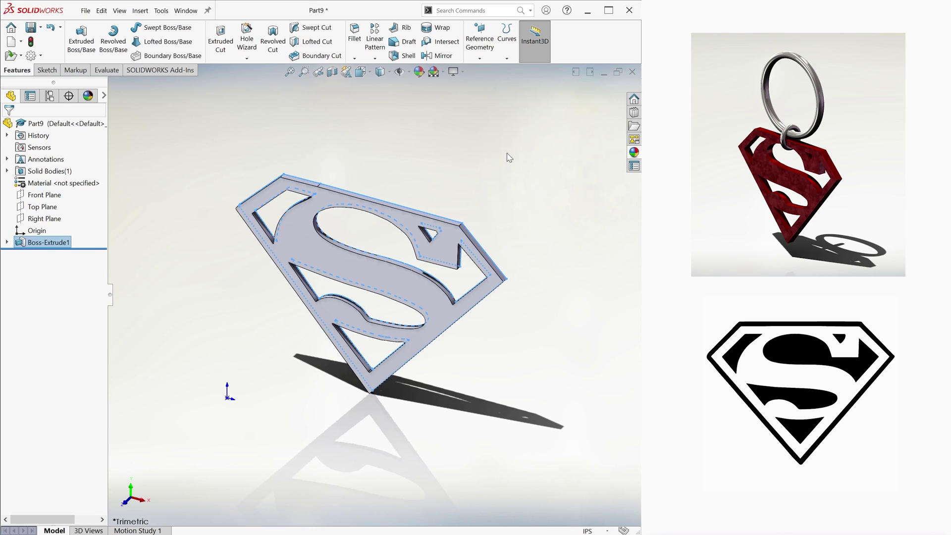
key(ctrl+7)
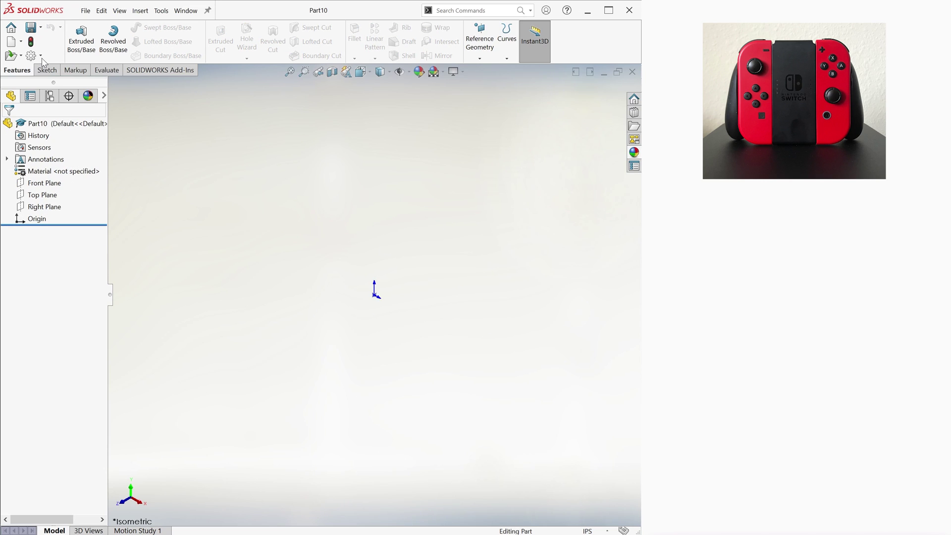
- In the new part's Top Plane sketch, insert the face-on controller photo and rotate it by 180 degrees
click(216, 266)
click(161, 11)
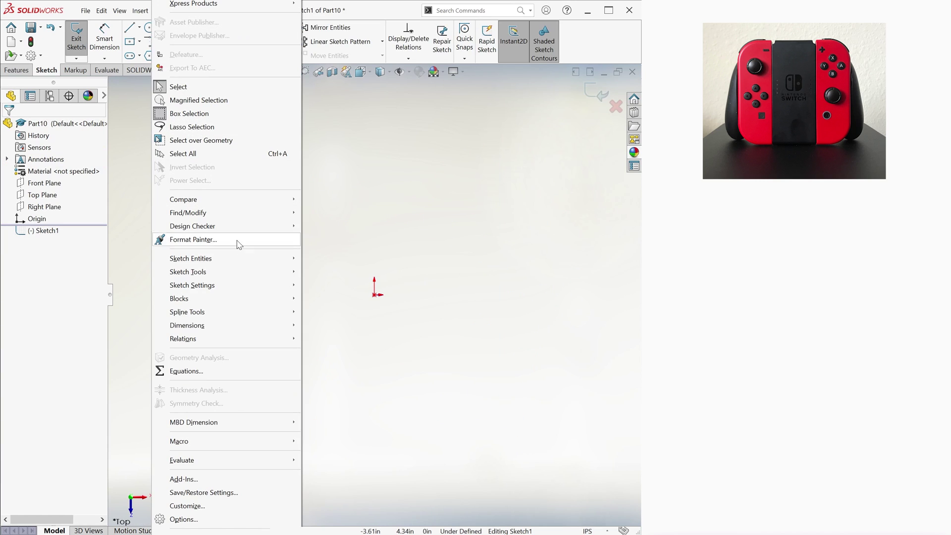
mouse_move(208, 329)
click(370, 477)
double_click(164, 97)
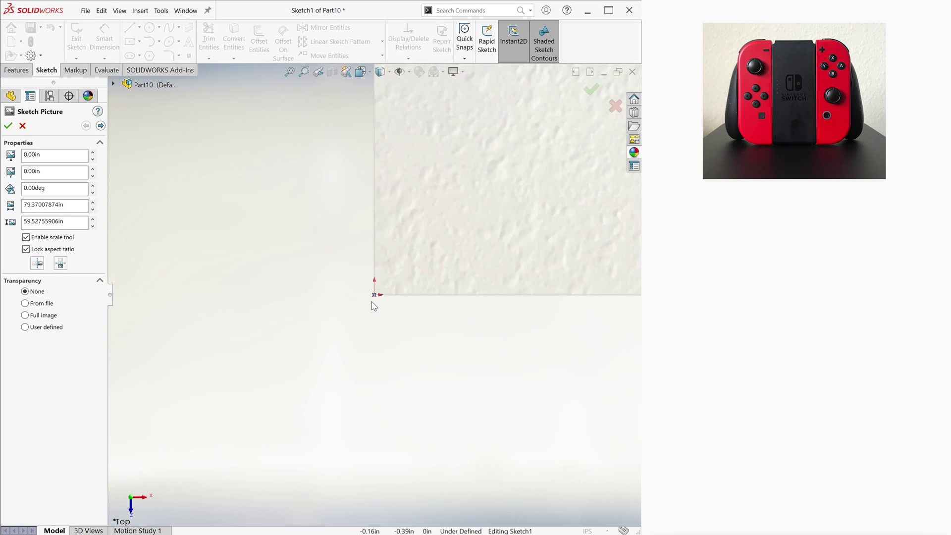
double_click(44, 188)
text(180)
key(Return)
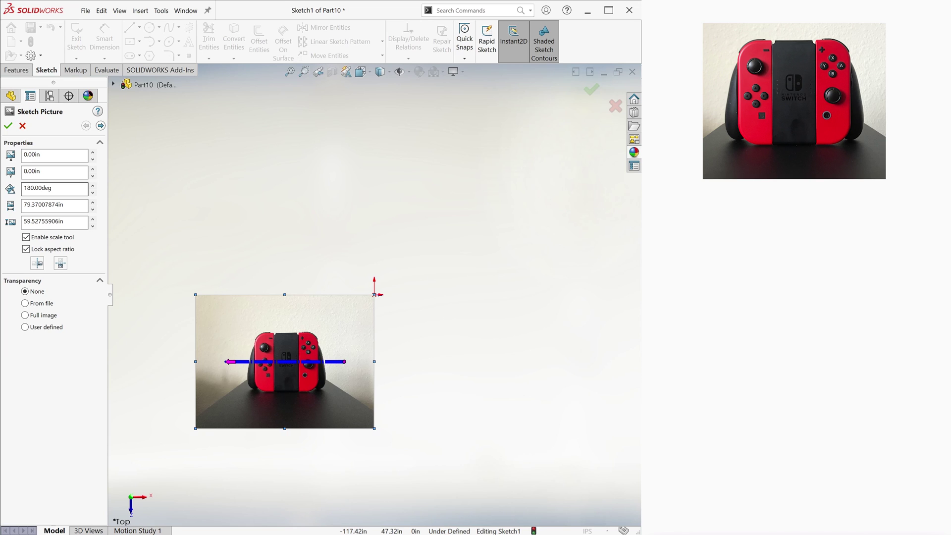
- Scale the controller photo by placing the scale line along the black center grip's bottom edge and setting its length to 1.5 in
scroll(256, 381, down, 6)
drag(527, 322, 387, 414)
scroll(387, 414, up, 3)
scroll(293, 377, down, 2)
scroll(292, 377, up, 2)
scroll(263, 343, down, 3)
drag(165, 311, 453, 309)
text(1.5)
click(437, 293)
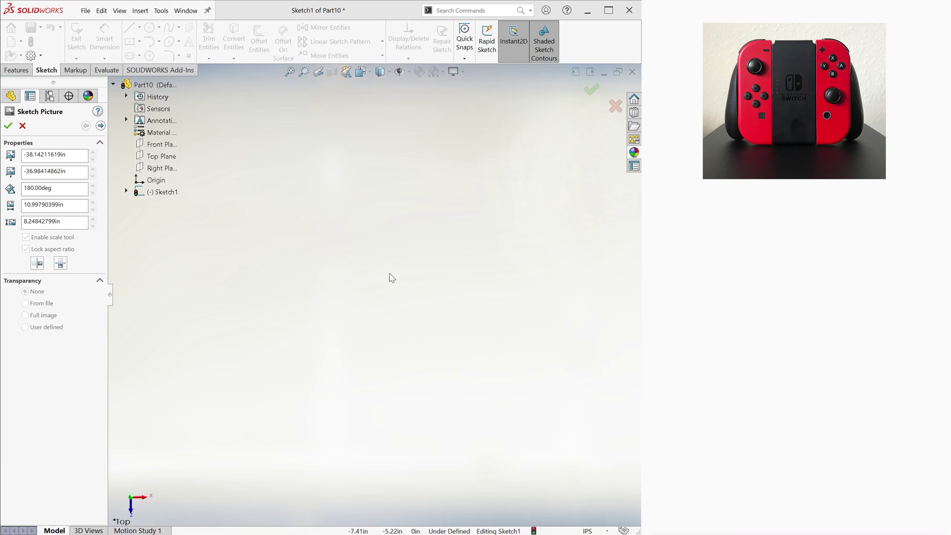
- Move the scaled photo so the controller is centered on the origin and accept the sketch picture
scroll(391, 275, up, 3)
mouse_move(239, 430)
mouse_down()
mouse_move(353, 347)
mouse_move(414, 272)
mouse_up()
scroll(413, 272, down, 10)
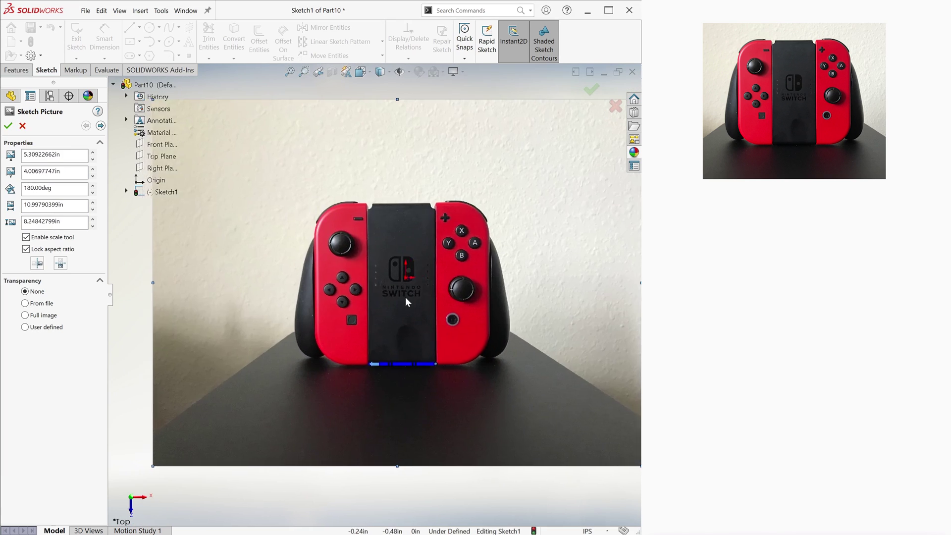
scroll(440, 274, down, 4)
click(591, 90)
- Draw a horizontal line above the center grip's right half and begin a spline around the controller's upper right shoulder
key(l)
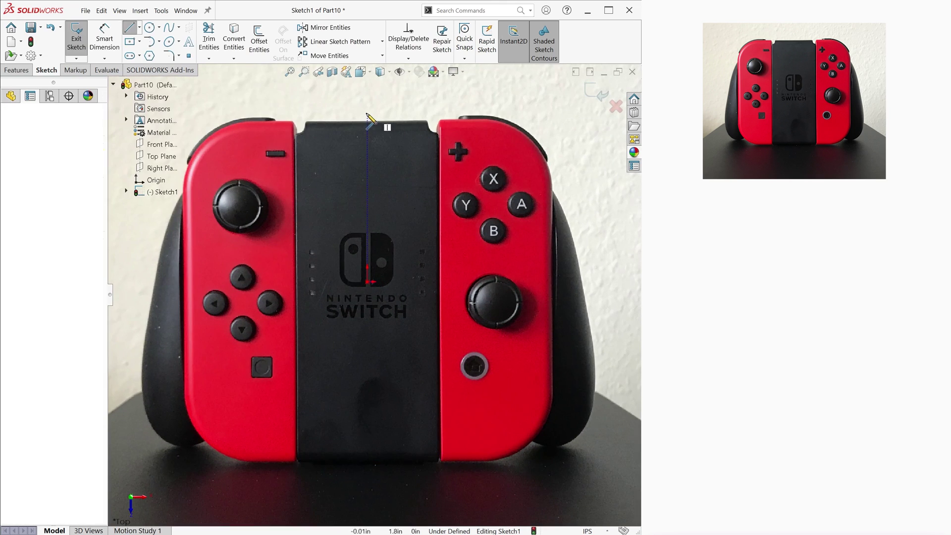
click(367, 113)
click(450, 113)
click(169, 28)
click(450, 113)
click(458, 106)
click(464, 105)
click(475, 105)
click(493, 107)
click(524, 116)
click(555, 147)
click(557, 157)
click(557, 159)
click(558, 179)
click(558, 190)
- Continue the spline down around the right handle and end it at the notch below the red controller
click(574, 219)
click(581, 249)
click(591, 305)
click(602, 362)
click(601, 398)
click(591, 432)
click(570, 451)
click(547, 456)
double_click(535, 451)
- Trace the red controller's lower right corner with a spline and draw a bottom line to the vertical center
click(517, 463)
click(481, 471)
double_click(465, 470)
key(l)
click(464, 471)
click(367, 471)
key(Escape)
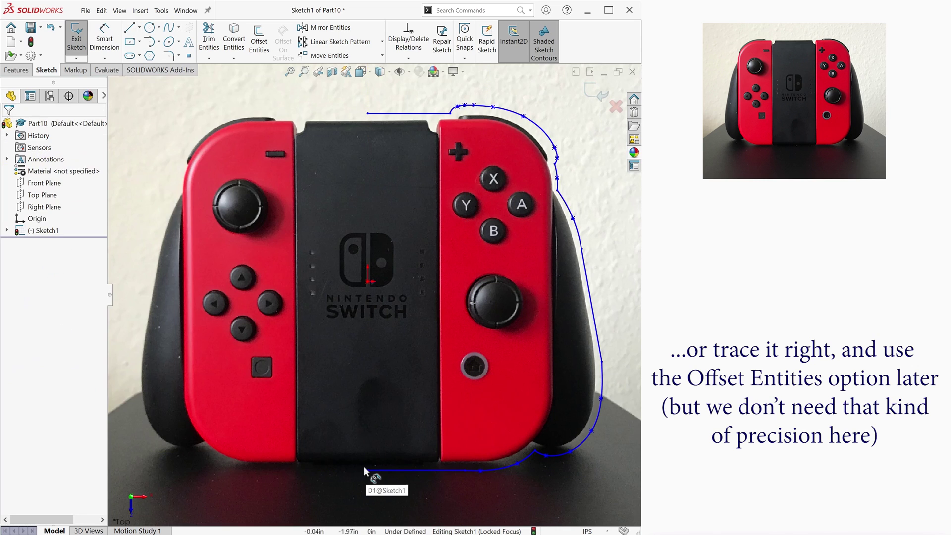
- Draw a vertical centerline between the top and bottom lines' inner endpoints of the half outline
click(140, 28)
click(153, 54)
click(367, 114)
click(367, 469)
key(Escape)
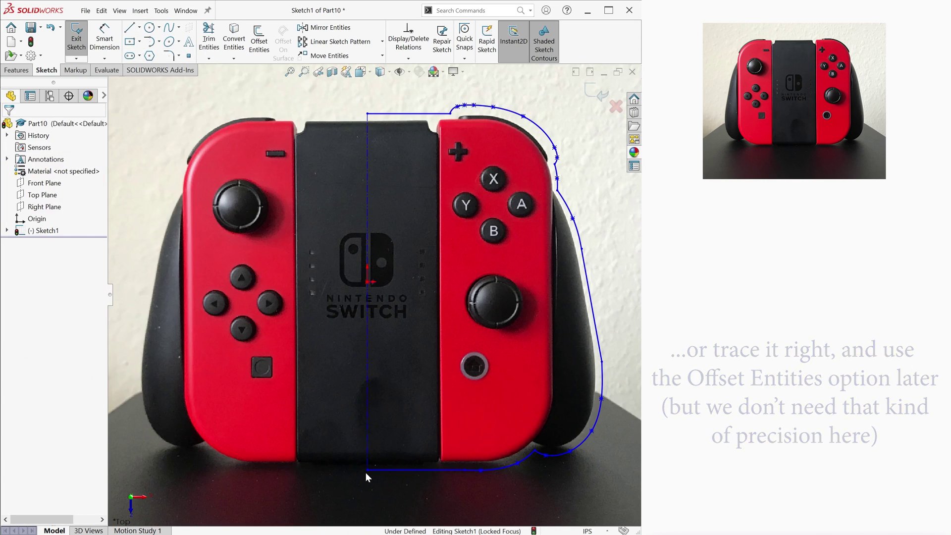
- Mirror the traced half outline about the vertical centerline and exit the sketch to the isometric view
click(325, 27)
click(59, 327)
click(367, 311)
click(592, 90)
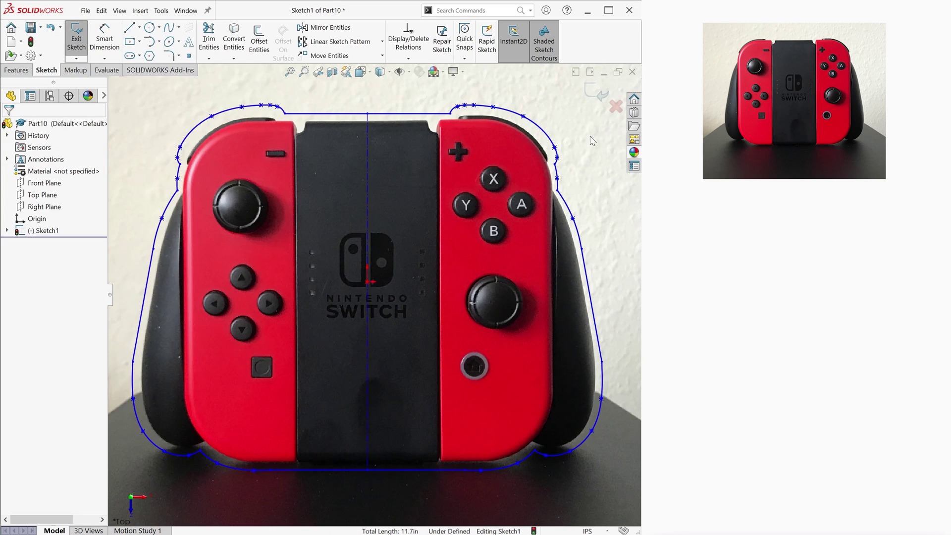
click(592, 98)
key(ctrl+7)
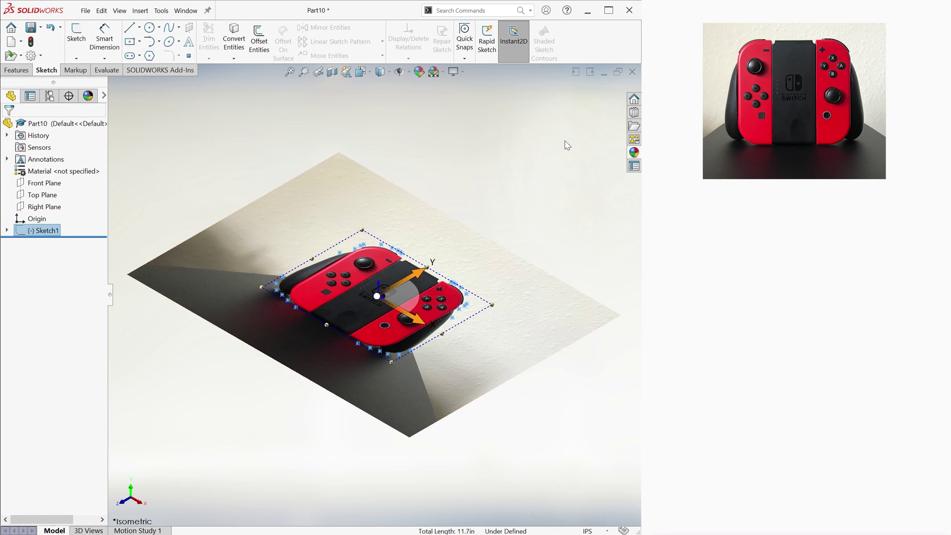
click(566, 141)
- Start a sketch on the Front Plane, insert the edge-on controller photo and disable its scale tool
click(76, 33)
click(117, 86)
click(155, 146)
click(161, 11)
click(342, 310)
double_click(102, 96)
click(52, 237)
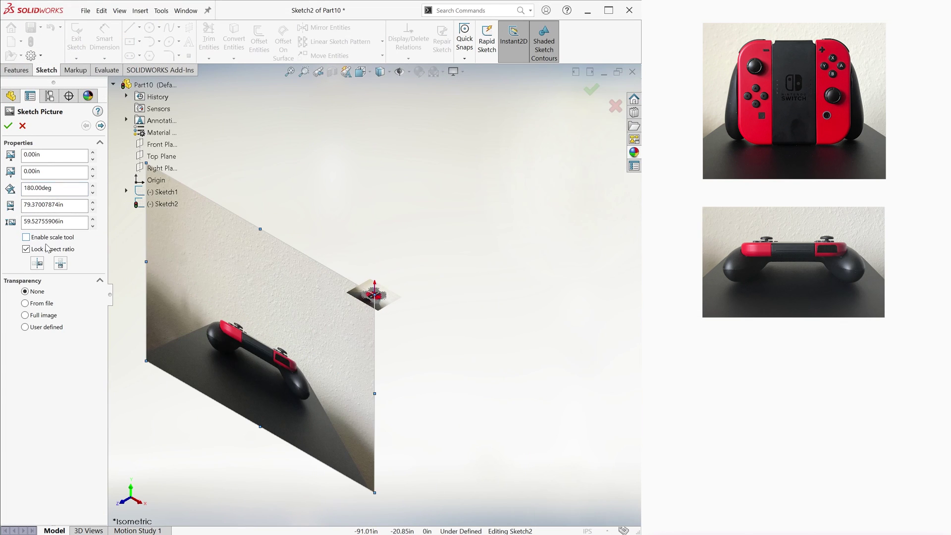
- Shrink and move the edge-on photo so the controller's width matches the first outline and is centered on the origin
drag(146, 362, 330, 308)
scroll(347, 317, down, 8)
drag(332, 274, 434, 213)
scroll(441, 213, down, 2)
key(ctrl+8)
mouse_move(620, 480)
mouse_down()
mouse_move(522, 433)
mouse_move(555, 451)
mouse_up()
drag(530, 434, 537, 434)
scroll(366, 365, down, 6)
click(591, 89)
- Trace the edge-on view's upper right contour with a horizontal line and a spline arching over the thumbstick to the body's corner
key(l)
click(378, 267)
click(428, 267)
click(169, 27)
click(428, 267)
click(449, 248)
click(470, 243)
click(510, 243)
click(547, 267)
click(558, 267)
- Trace around the right handle with a spline and draw the underside line back to the vertical center
click(565, 280)
click(596, 296)
click(625, 339)
click(628, 377)
click(593, 417)
click(551, 420)
click(507, 393)
click(476, 360)
click(468, 351)
click(460, 351)
key(Escape)
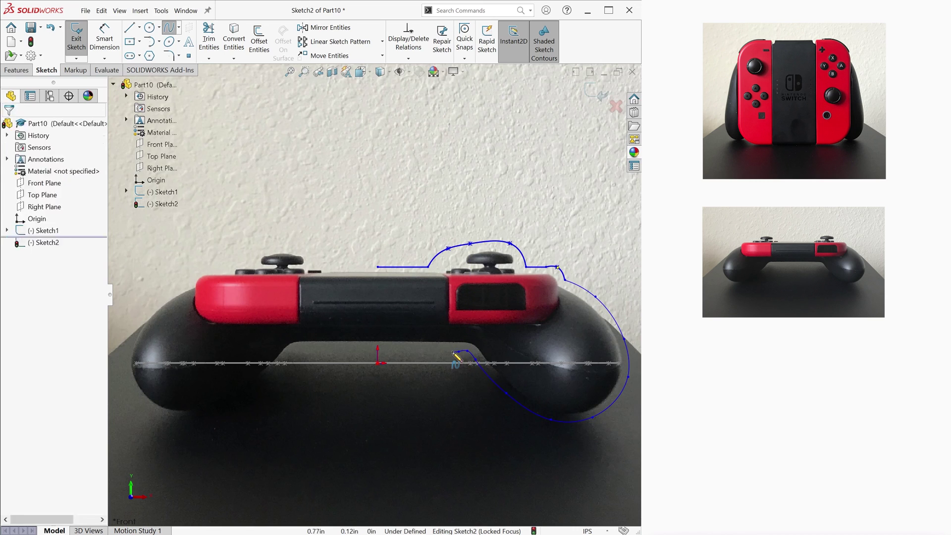
click(378, 351)
- Draw a vertical centerline joining the upper and underside lines of the edge-on outline at the center
click(139, 28)
click(155, 55)
click(377, 267)
click(377, 352)
- Mirror the edge-on half outline about its centerline and exit the sketch to the isometric view
click(330, 28)
drag(342, 218, 635, 441)
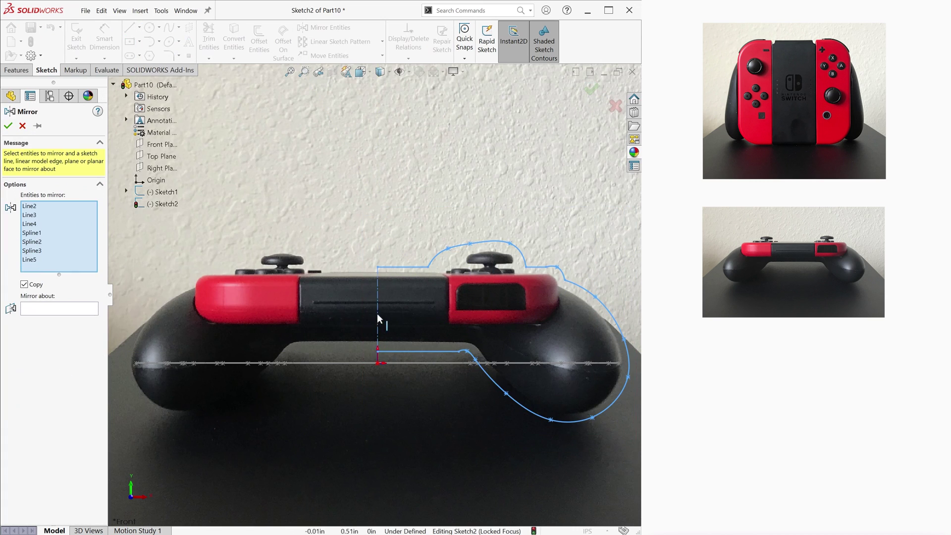
click(59, 298)
click(378, 299)
right_click(378, 303)
key(ctrl+7)
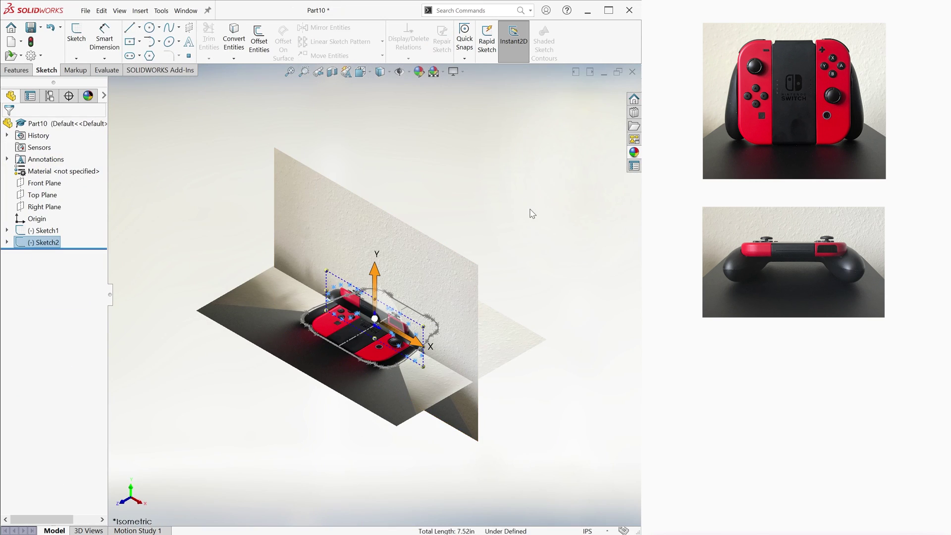
click(530, 209)
- Start a sketch on the Right Plane and insert the side-view controller photo as a sketch picture
click(76, 33)
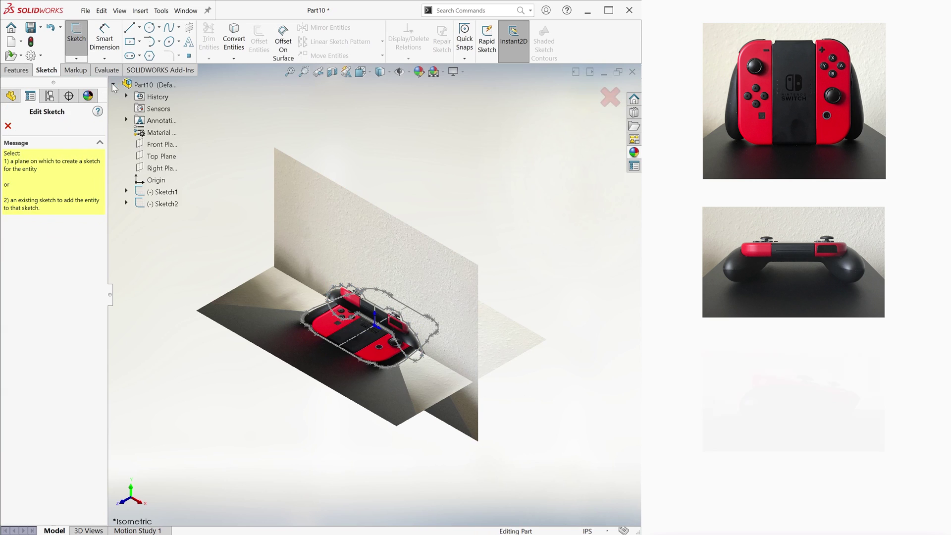
click(162, 168)
click(161, 10)
mouse_move(191, 272)
click(370, 517)
double_click(102, 99)
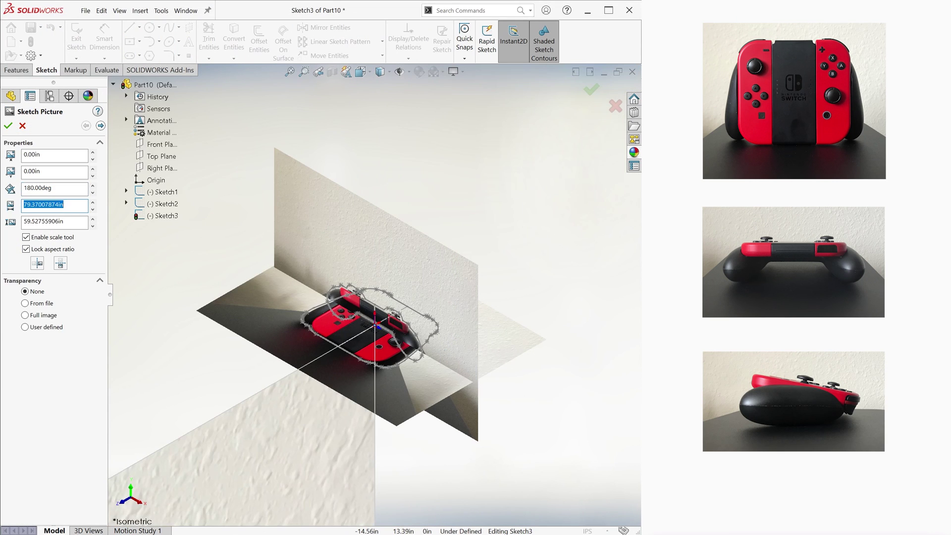
- Disable the side photo's scale tool, size it to 10.00 by 7.50 in and align the controller with the existing outlines
key(ctrl+8)
scroll(494, 254, down, 7)
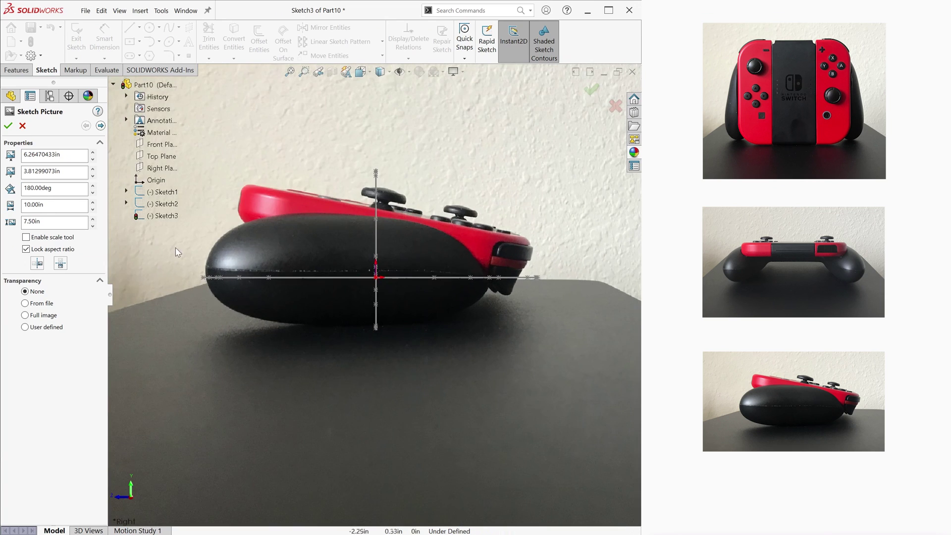
drag(235, 332, 236, 353)
click(592, 90)
- Trace the upper edge of the side-view controller with a sloping line and a spline arching over the first thumbstick
key(l)
click(243, 191)
click(351, 212)
click(169, 28)
click(351, 211)
click(358, 202)
click(370, 195)
click(383, 196)
click(400, 201)
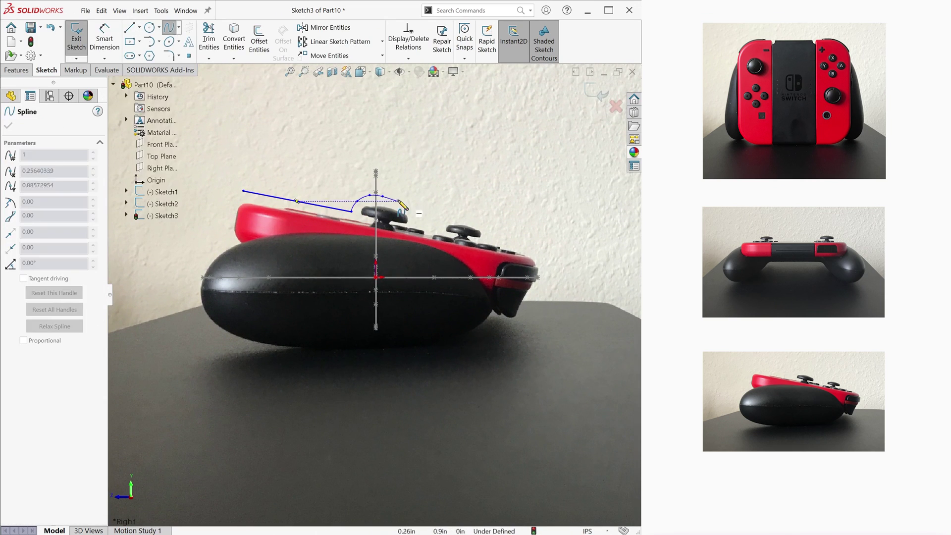
click(413, 212)
- Finish tracing the side-view controller's trigger end and underside with splines and a line, and exit the sketch to the isometric view
click(510, 325)
click(496, 321)
click(496, 321)
click(479, 333)
click(418, 354)
key(l)
click(418, 354)
click(311, 358)
click(595, 93)
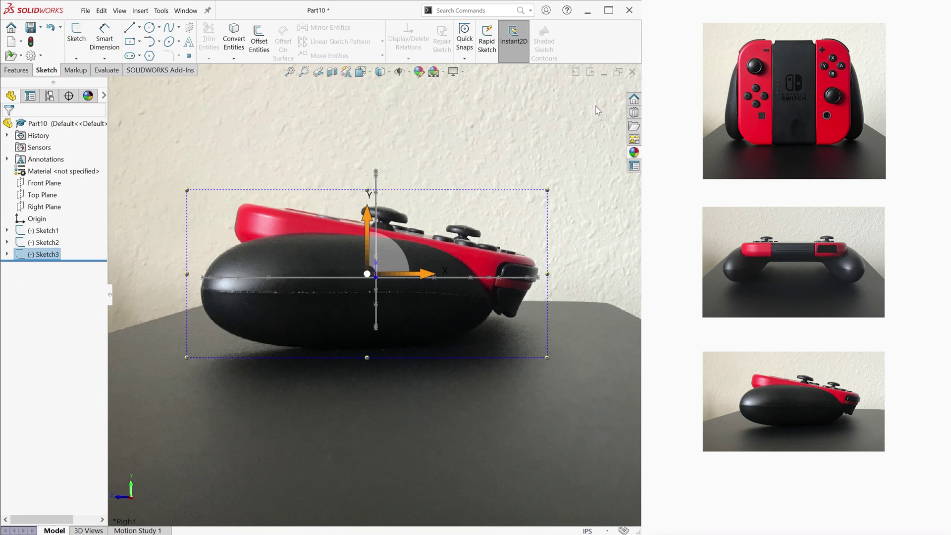
key(ctrl+7)
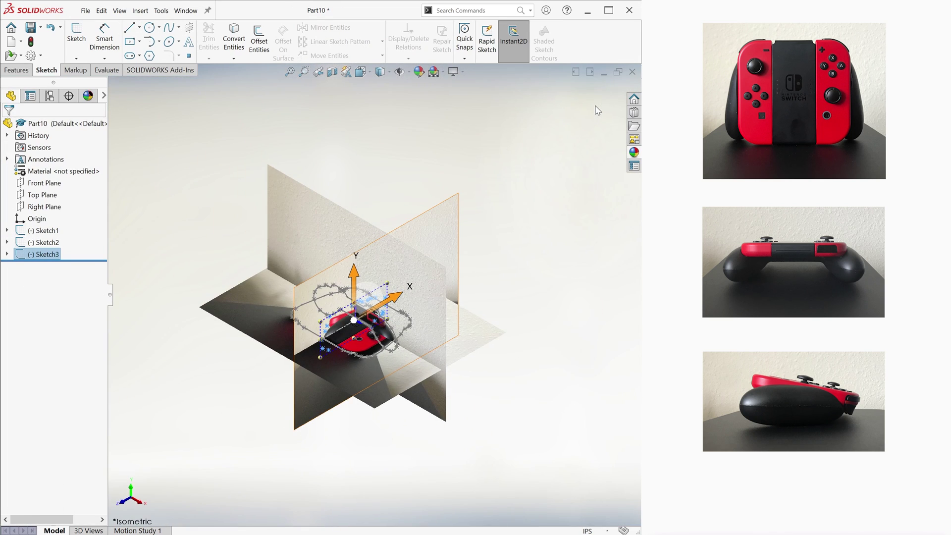
- Extrude the top-view controller outline 4.00 in in both directions
click(17, 70)
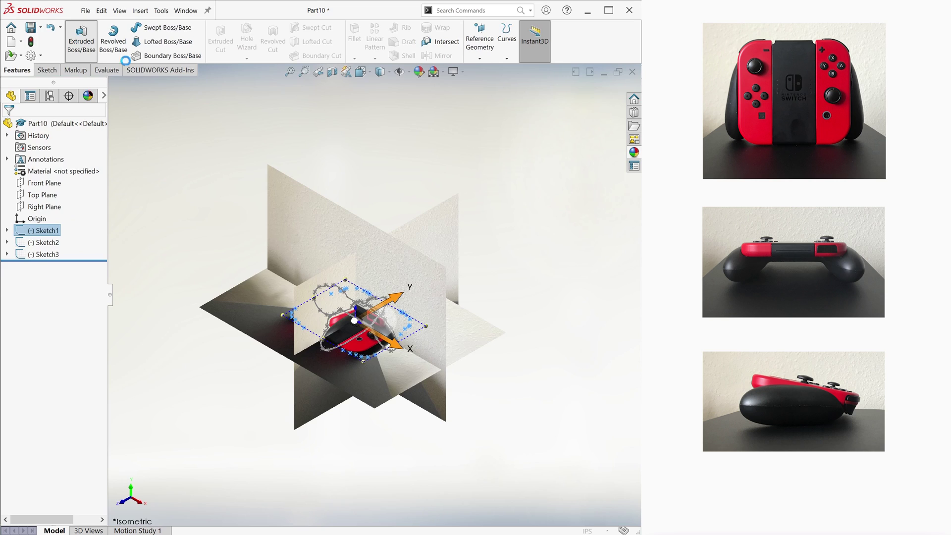
click(81, 40)
text(4)
key(Return)
click(7, 270)
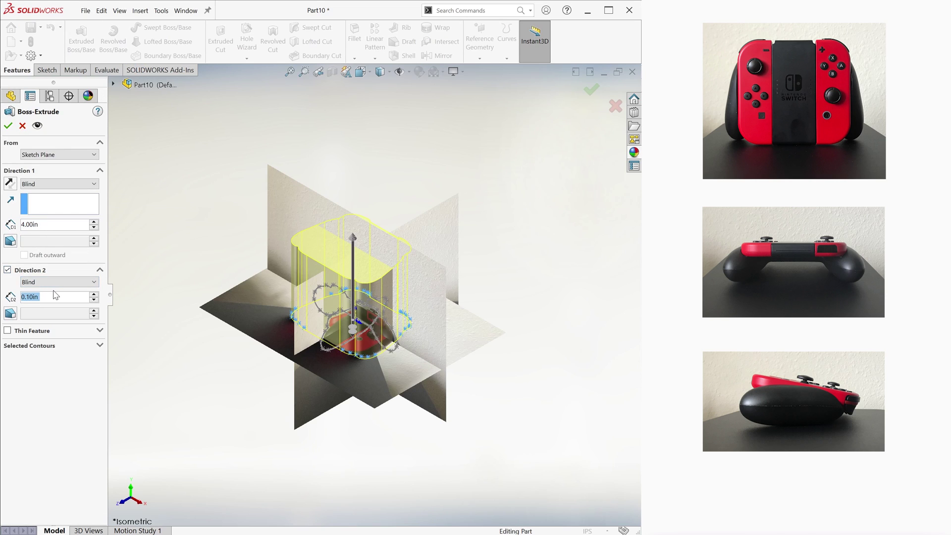
click(8, 125)
- Extrude the edge-on controller outline 4.00 in in both directions as a separate solid body
click(44, 242)
click(81, 40)
click(7, 282)
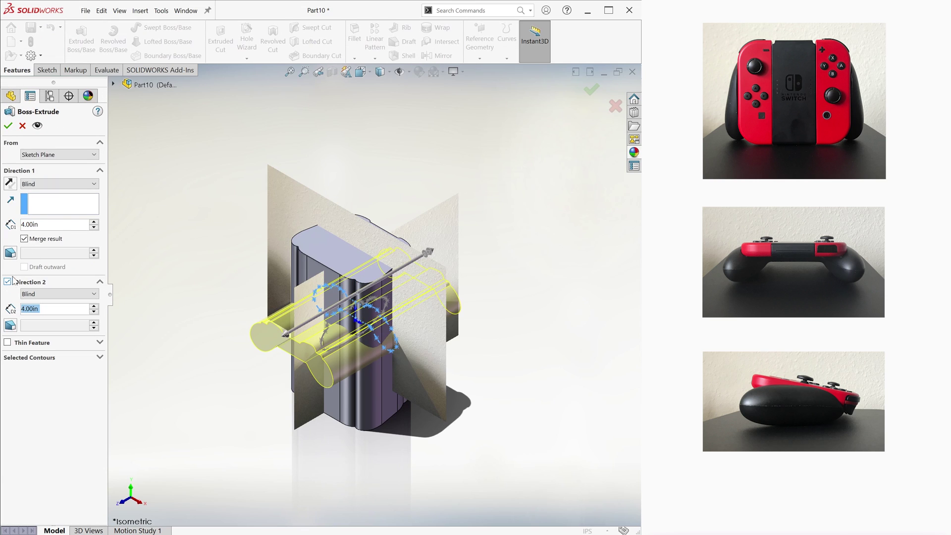
click(8, 125)
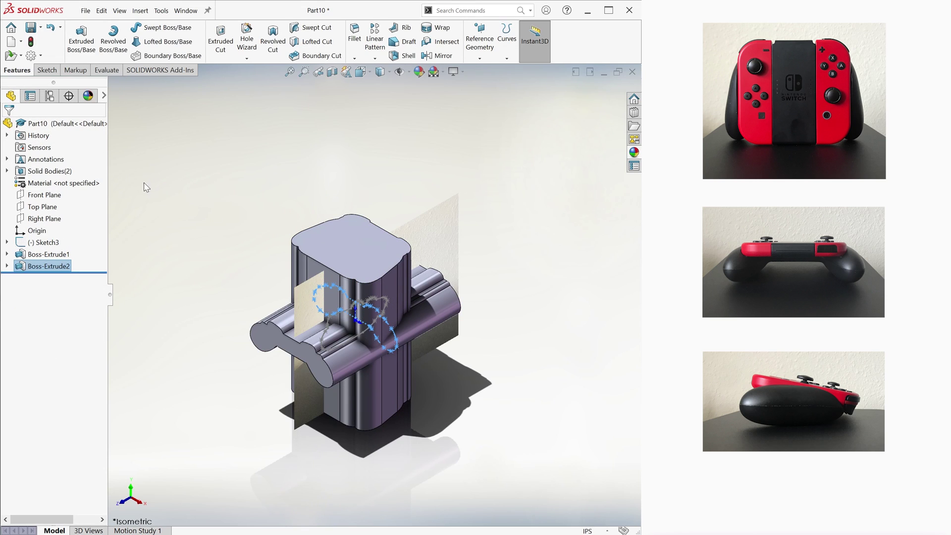
- Extrude the side-view outline 4.00 in in both directions with Merge result turned off
click(47, 243)
click(81, 42)
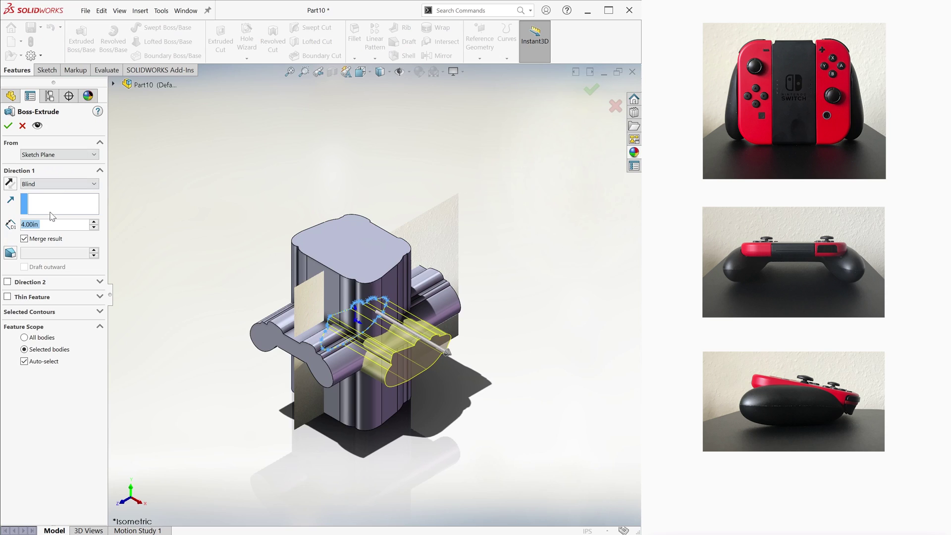
click(7, 282)
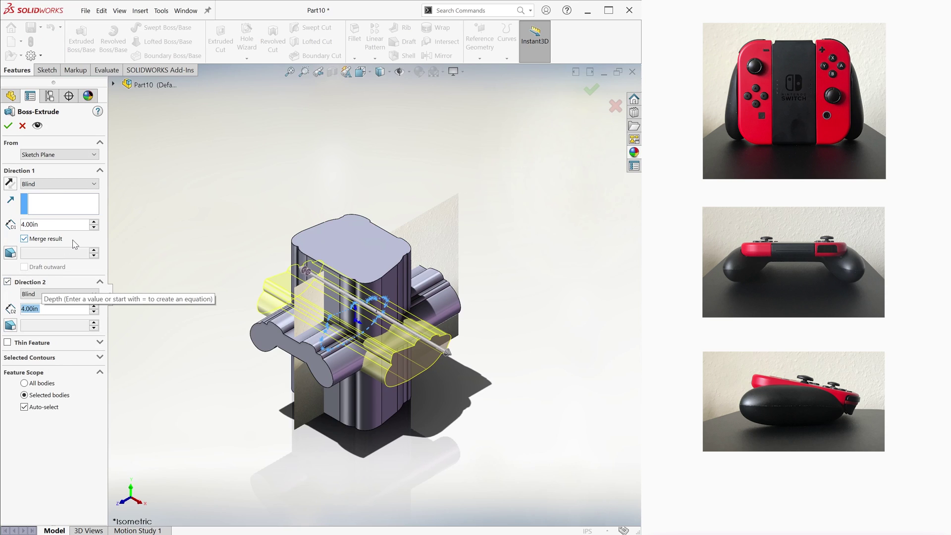
click(24, 239)
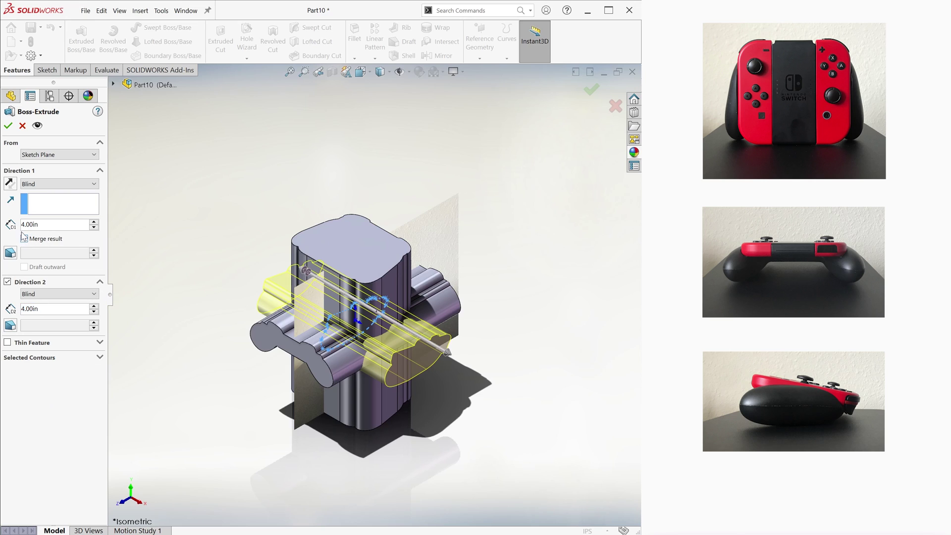
click(9, 126)
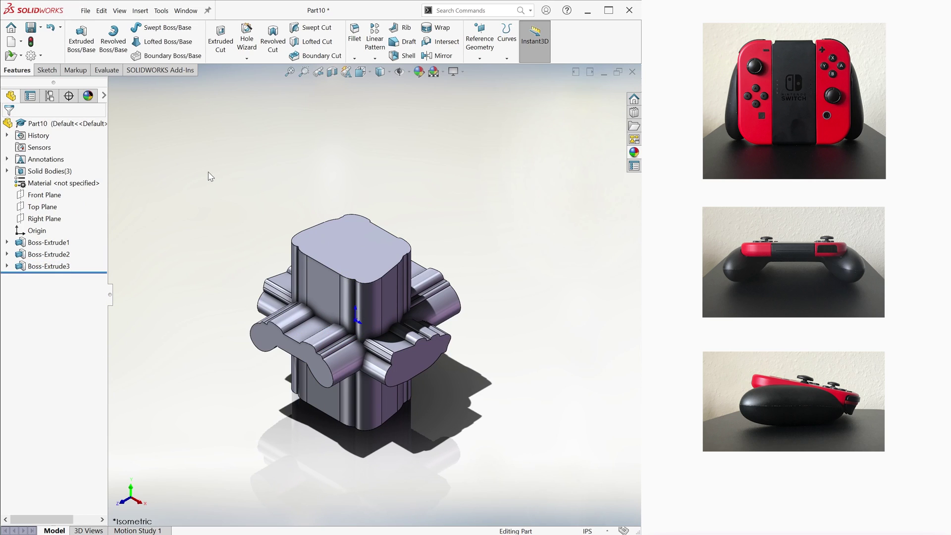
- Combine the three extruded bodies with the Common operation to keep only their shared volume
click(140, 11)
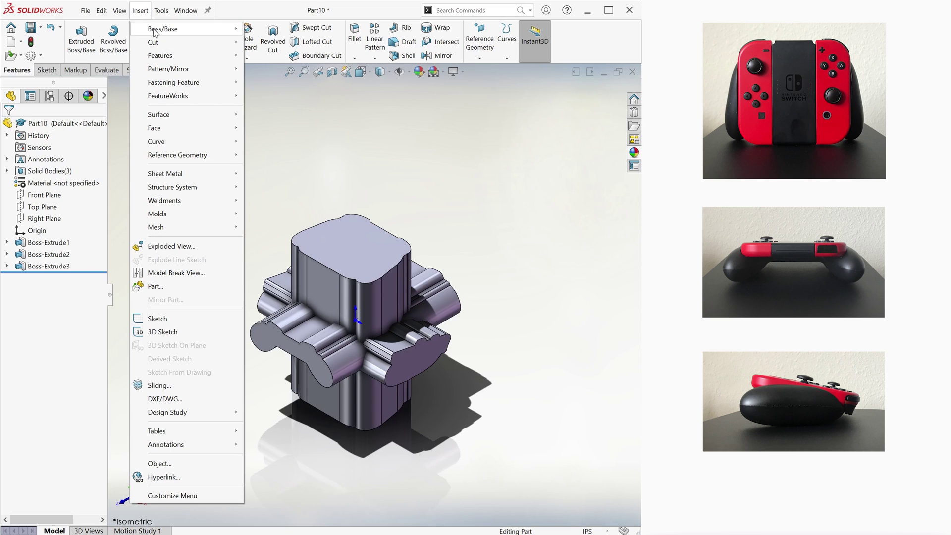
mouse_move(204, 57)
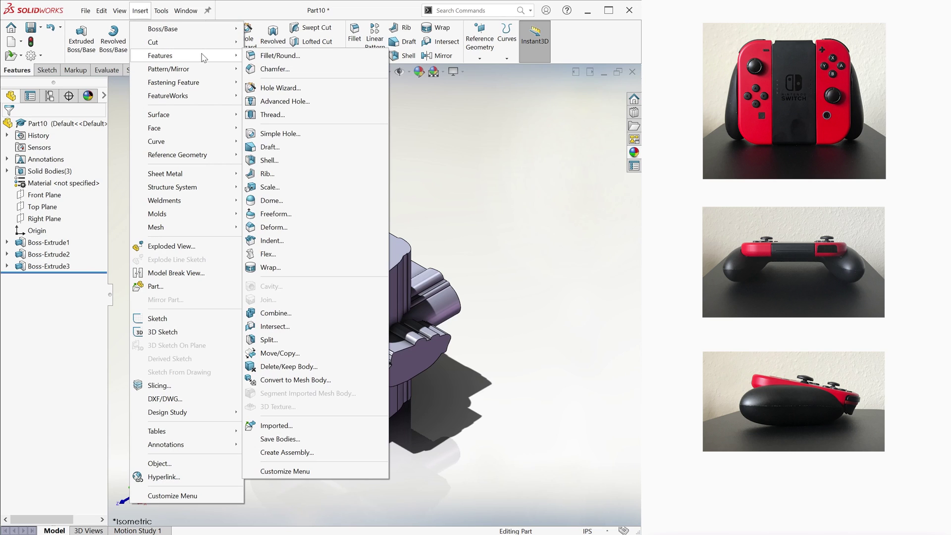
click(353, 313)
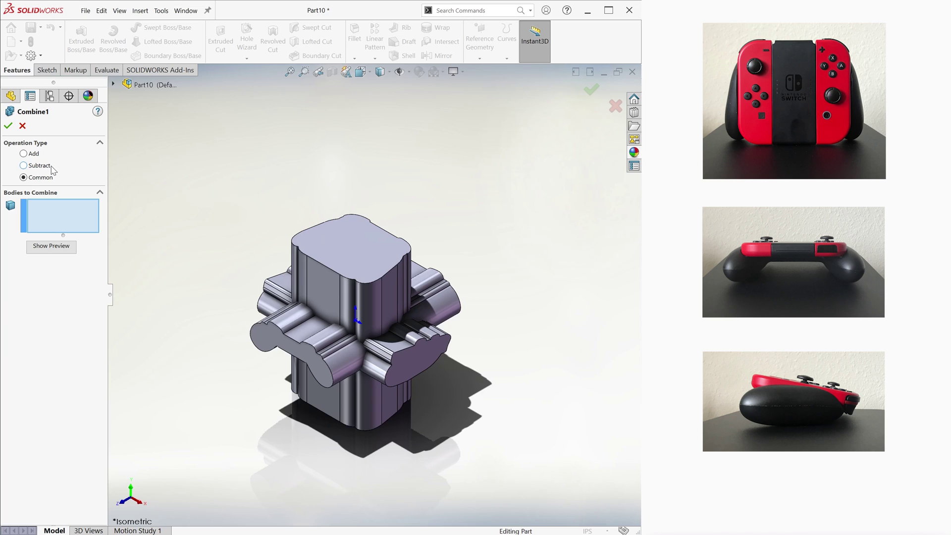
drag(180, 177, 519, 476)
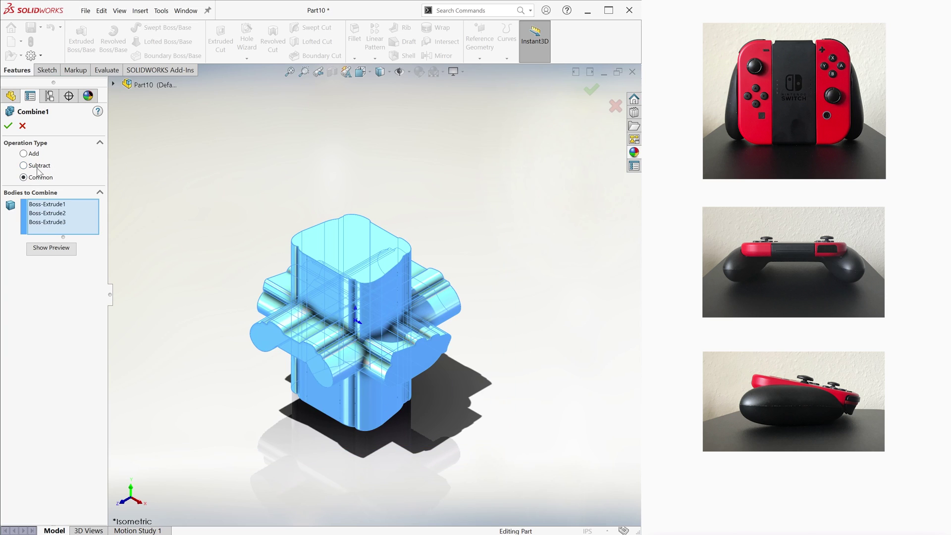
click(8, 125)
key(ctrl+7)
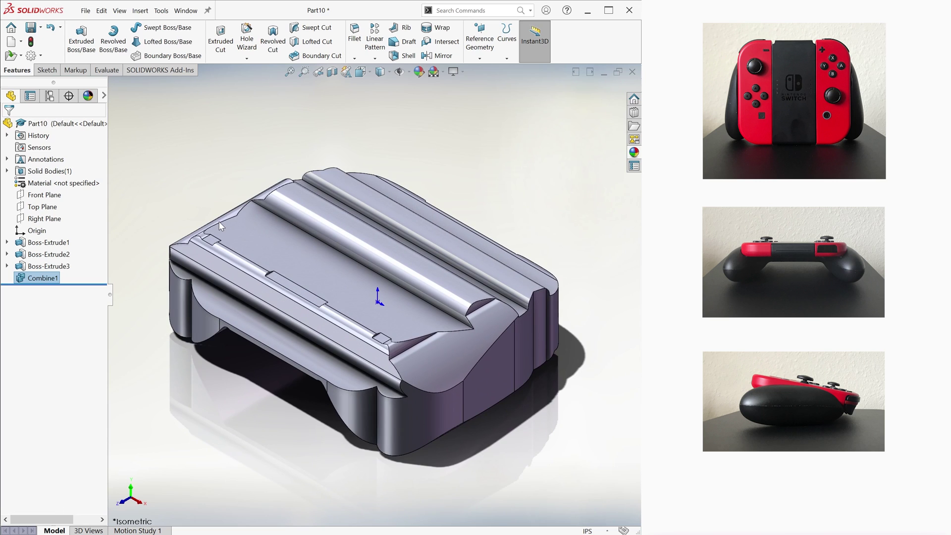
- Hide all item types in the view and select every face of the combined body using the face selection filter
click(399, 72)
middle_drag(475, 148, 173, 136)
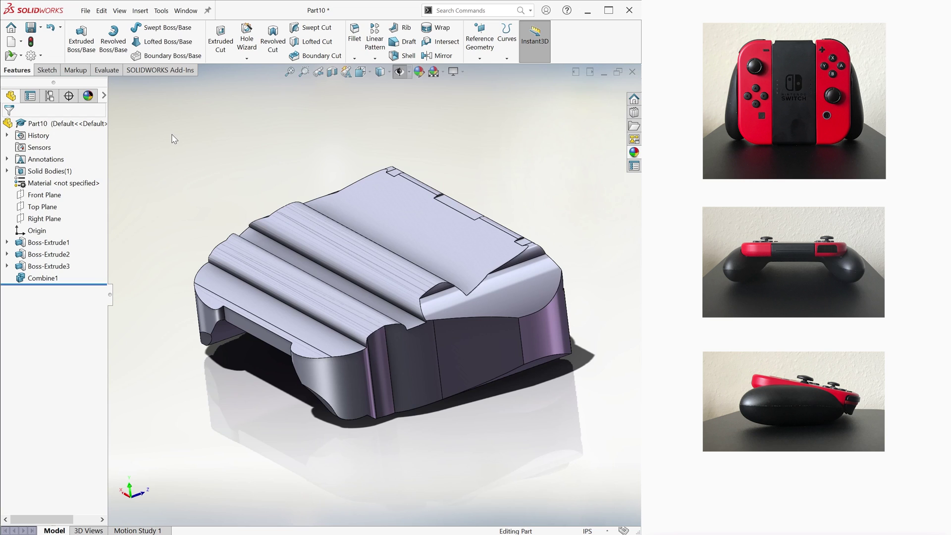
key(ctrl+7)
key(F5)
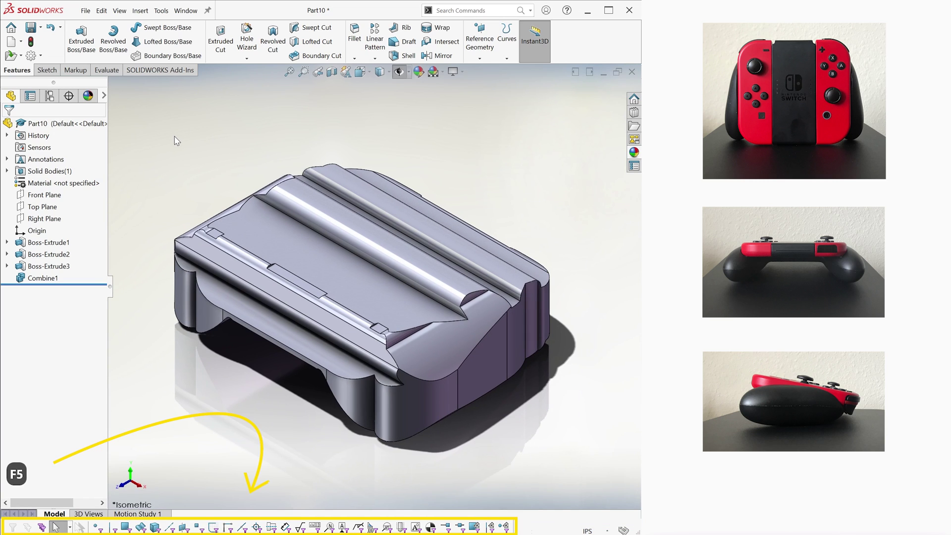
click(126, 528)
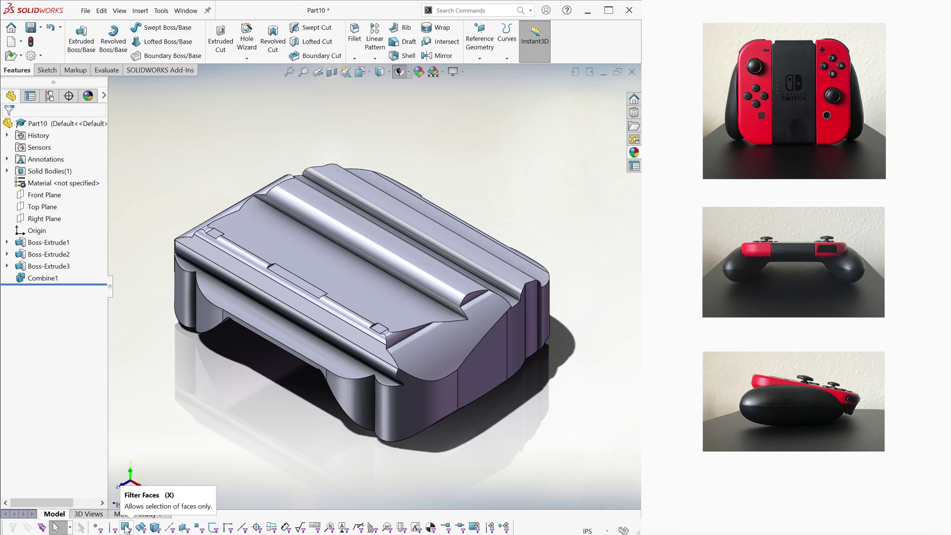
click(126, 528)
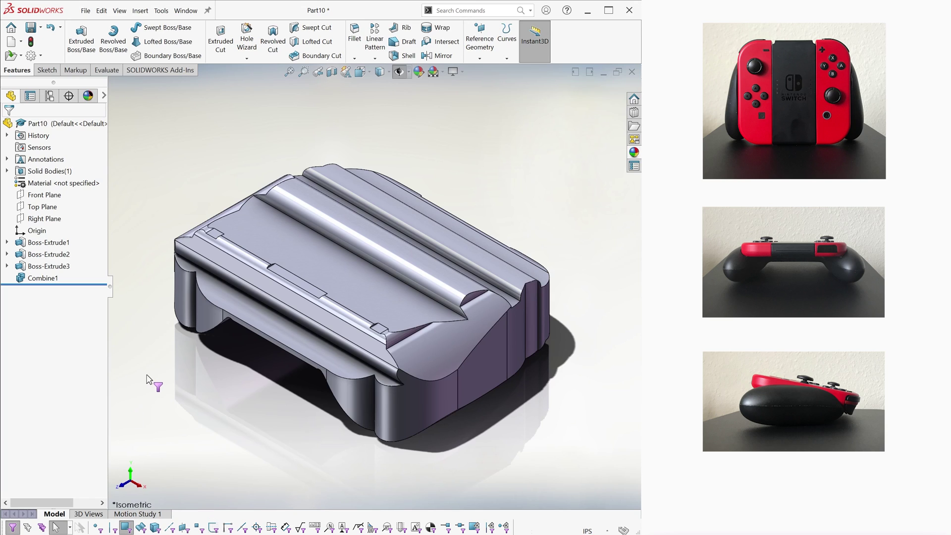
key(ctrl+a)
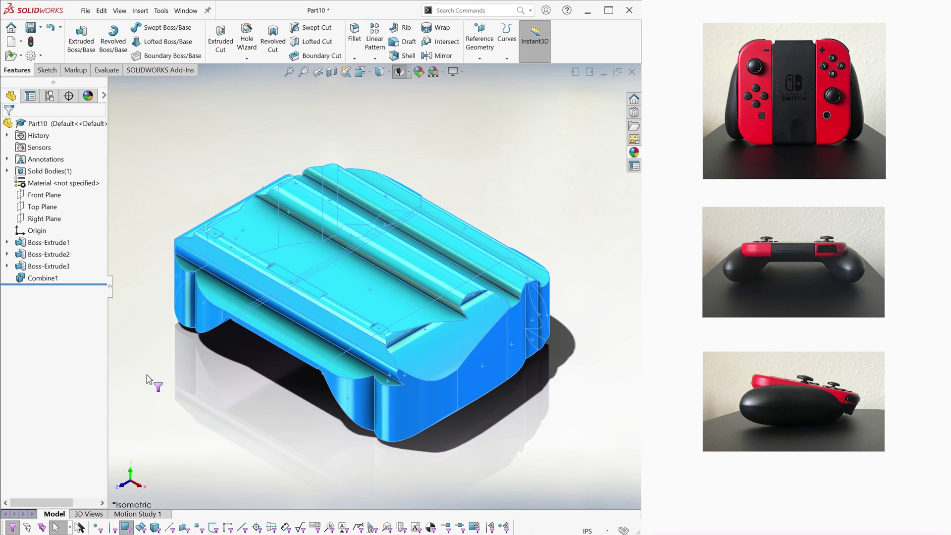
- Create an offset surface from all the selected faces of the controller body
click(140, 11)
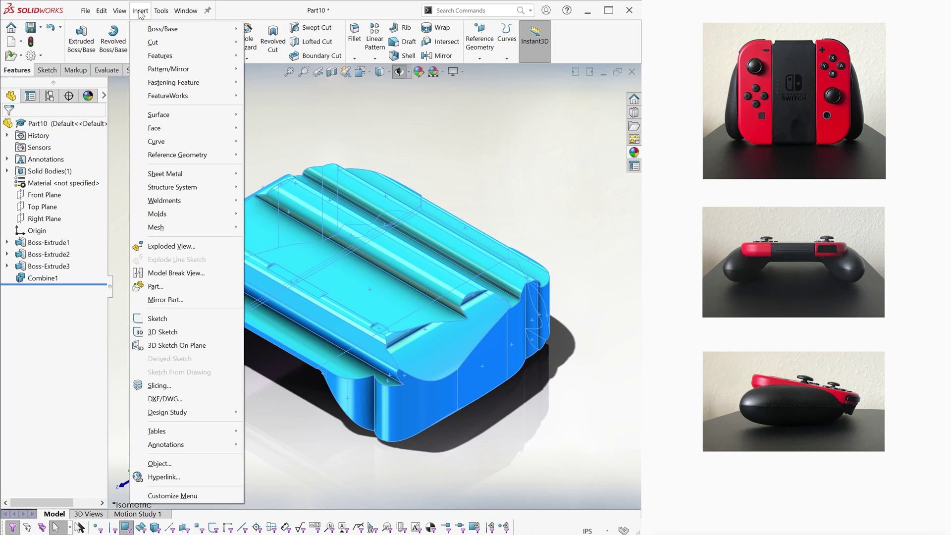
mouse_move(207, 117)
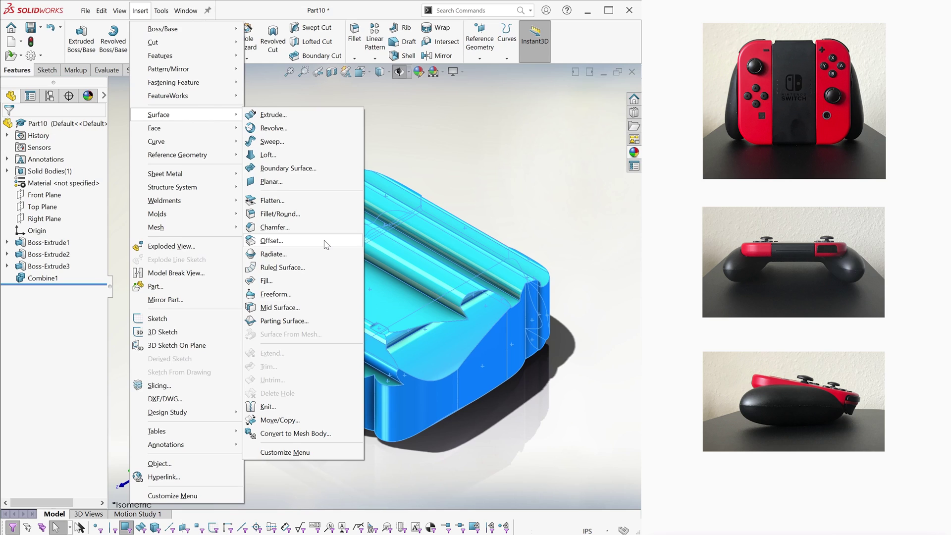
click(272, 241)
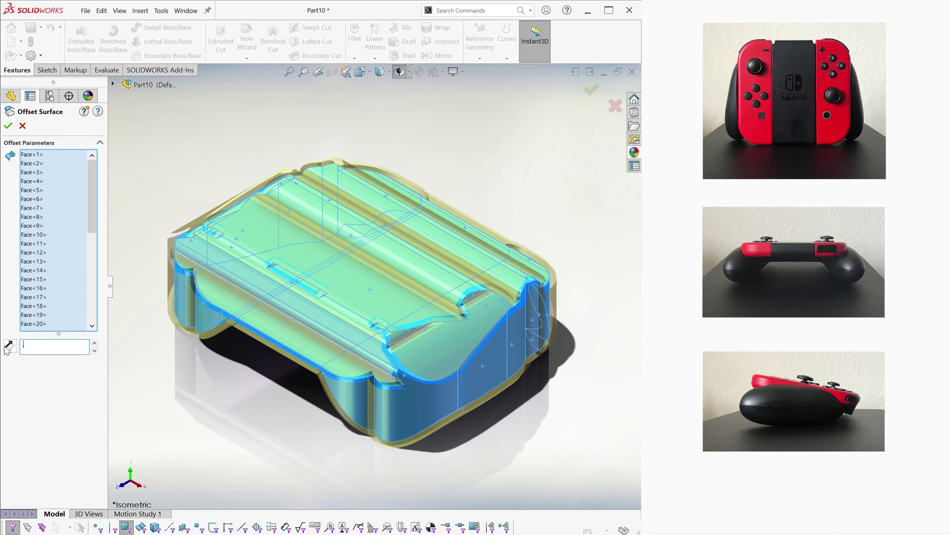
text(0.12in)
click(7, 125)
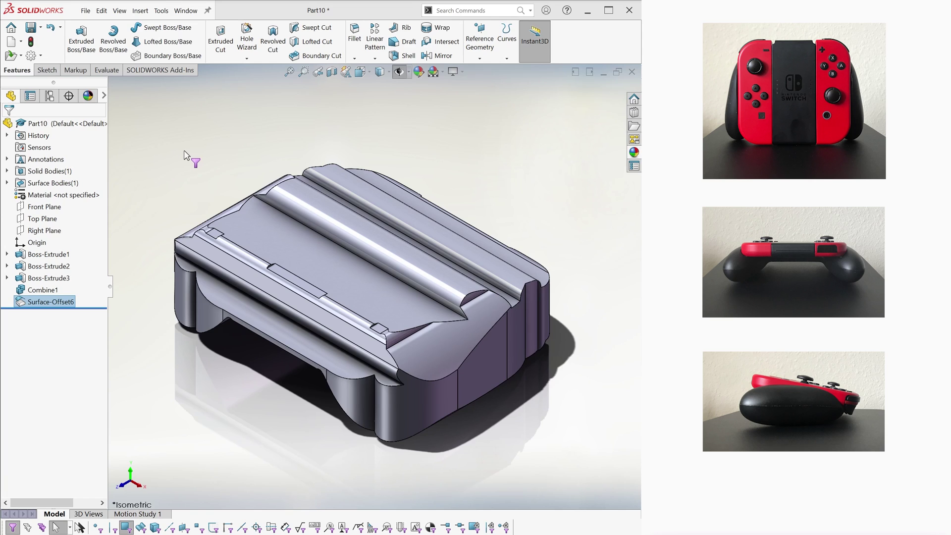
- Thicken the offset surface by 0.10 in on side 2 as an unmerged body and put away the selection filters
click(141, 11)
mouse_move(159, 33)
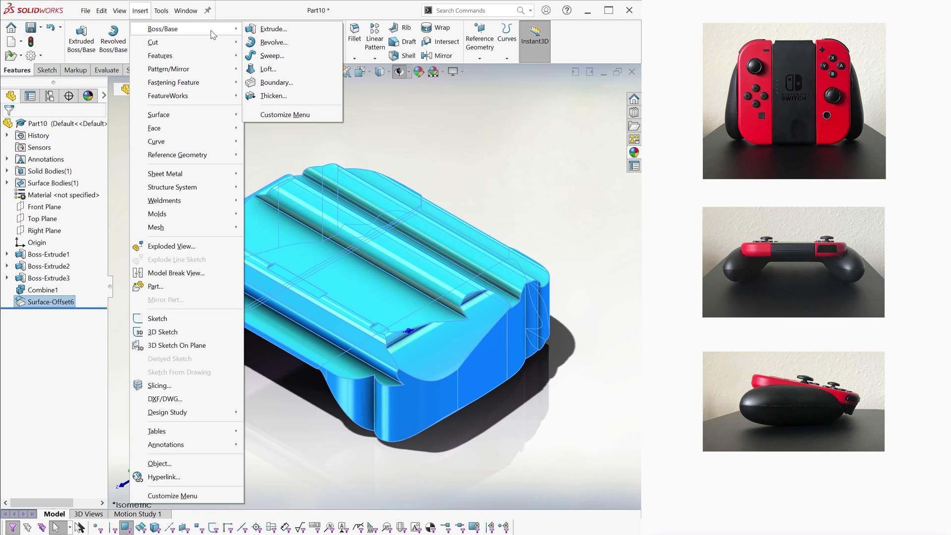
click(316, 98)
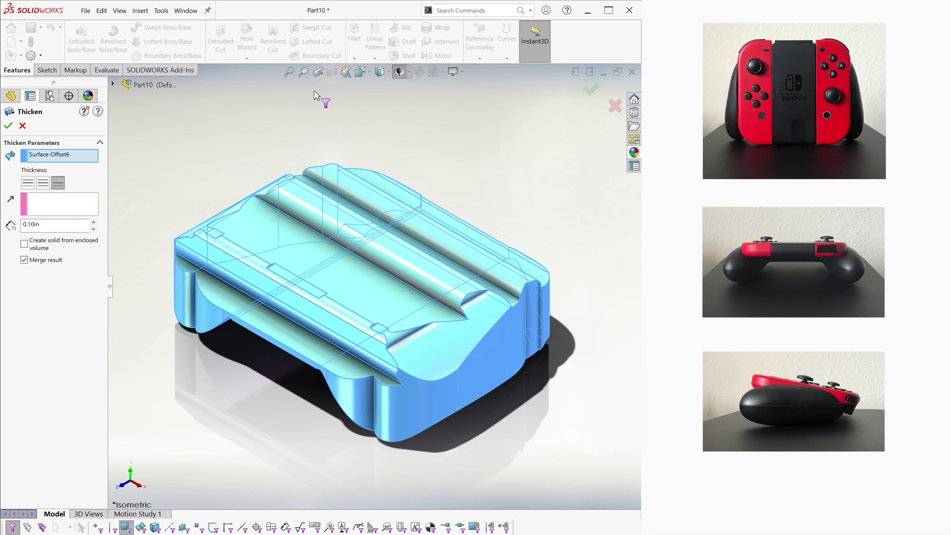
click(24, 260)
click(58, 182)
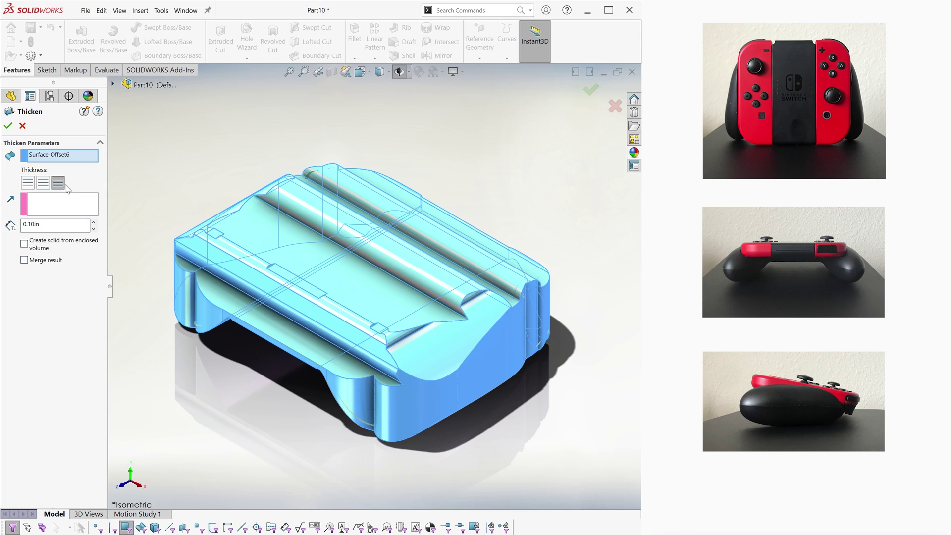
click(7, 126)
key(F5)
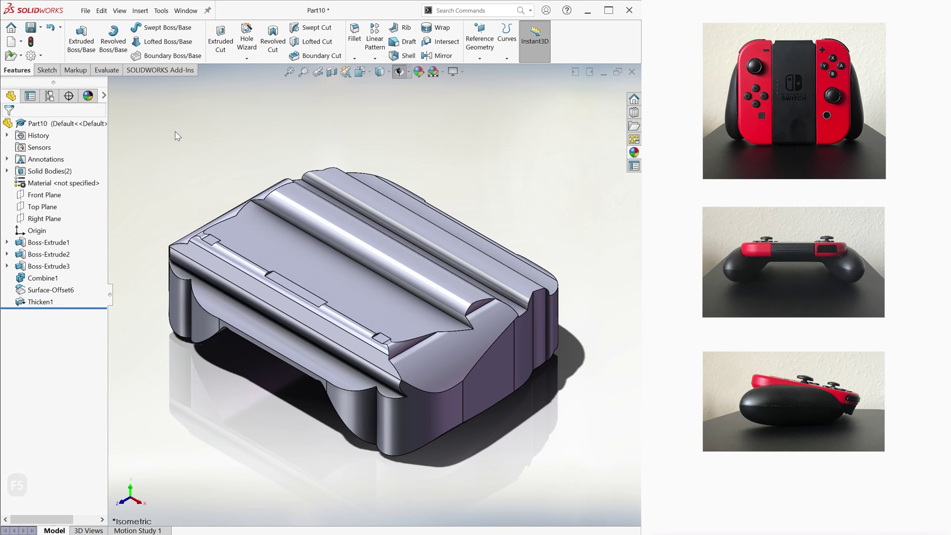
- Hide the Combine1 solid body so only the thickened shell is shown
click(7, 171)
right_click(59, 182)
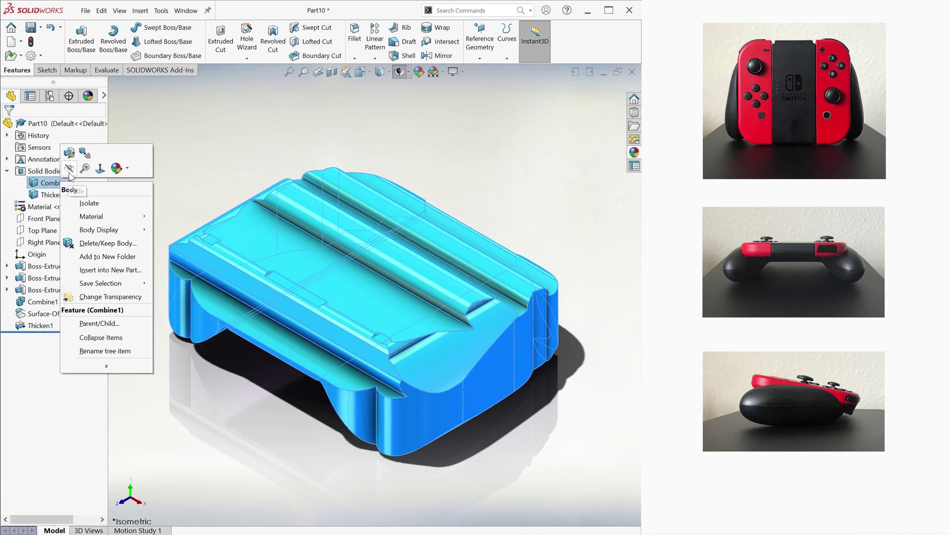
click(68, 168)
- Create a section view of the shell and rotate the cutting plane from the Front Plane to horizontal to expose the interior
click(332, 72)
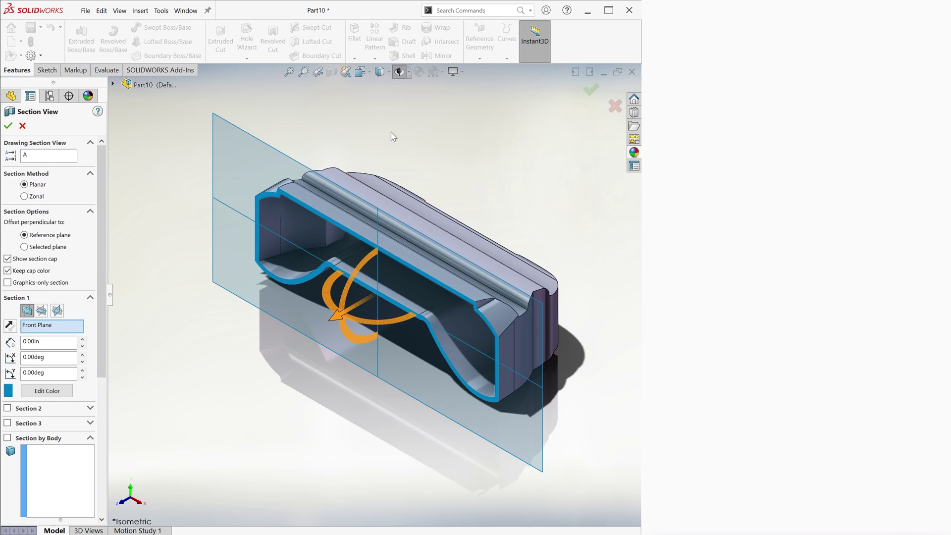
drag(364, 310, 312, 276)
drag(383, 251, 384, 253)
click(590, 89)
scroll(407, 231, up, 3)
scroll(556, 274, down, 2)
scroll(557, 274, up, 2)
scroll(535, 357, down, 1)
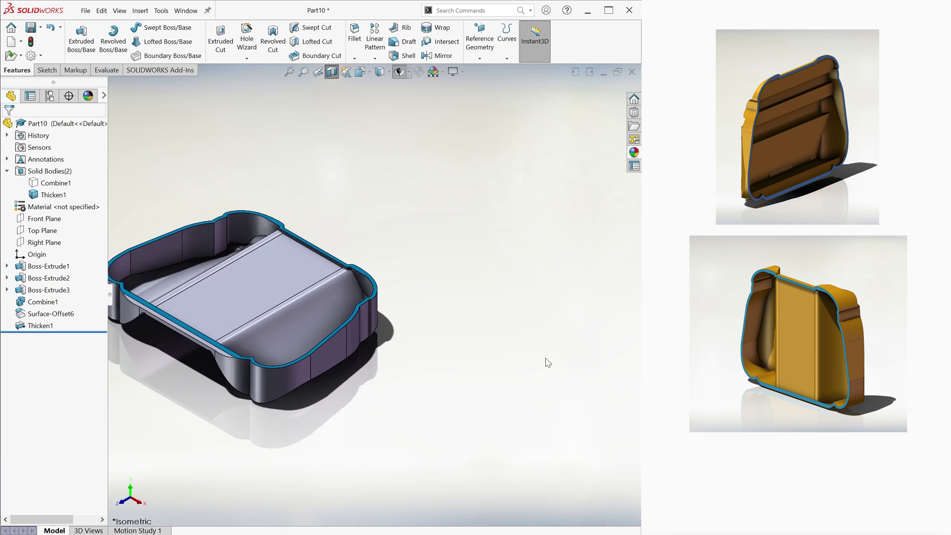
scroll(535, 357, up, 1)
- Edit the scene to place the floor beneath the upside-down shell, aligned with the Bottom View Plane
click(88, 95)
right_click(39, 145)
click(65, 154)
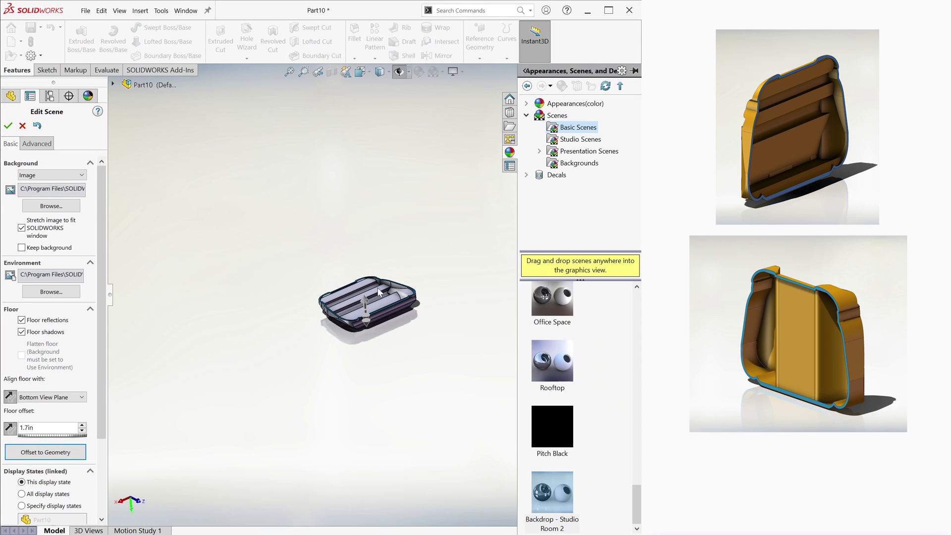
scroll(379, 291, down, 6)
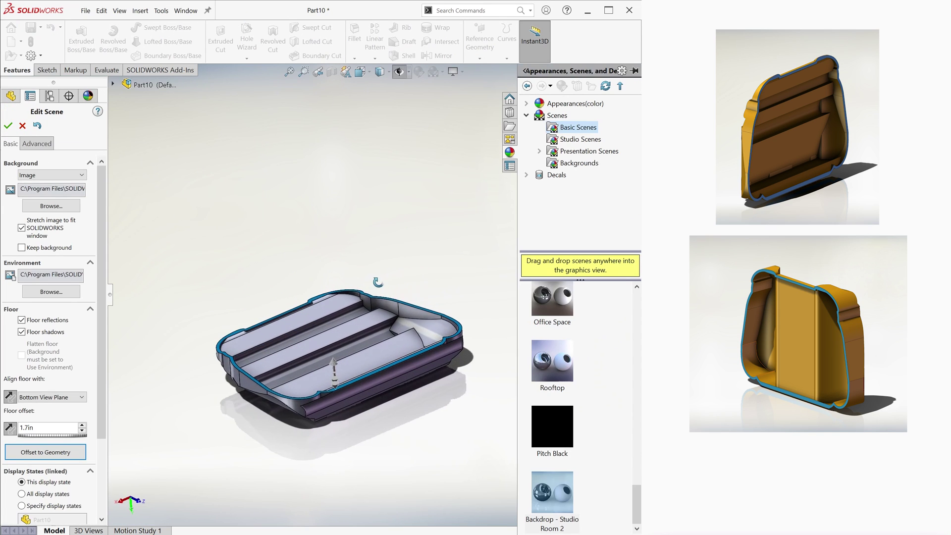
click(8, 126)
scroll(292, 237, up, 3)
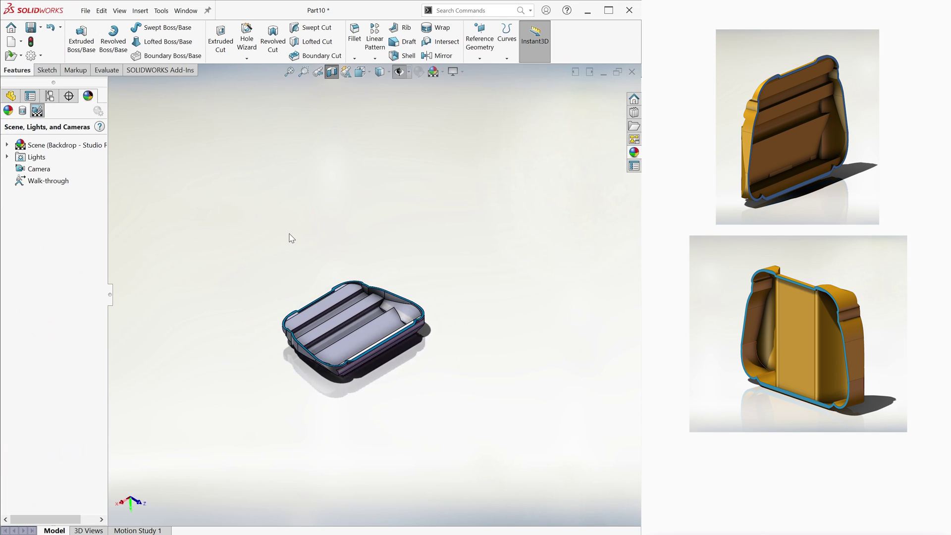
scroll(223, 324, down, 4)
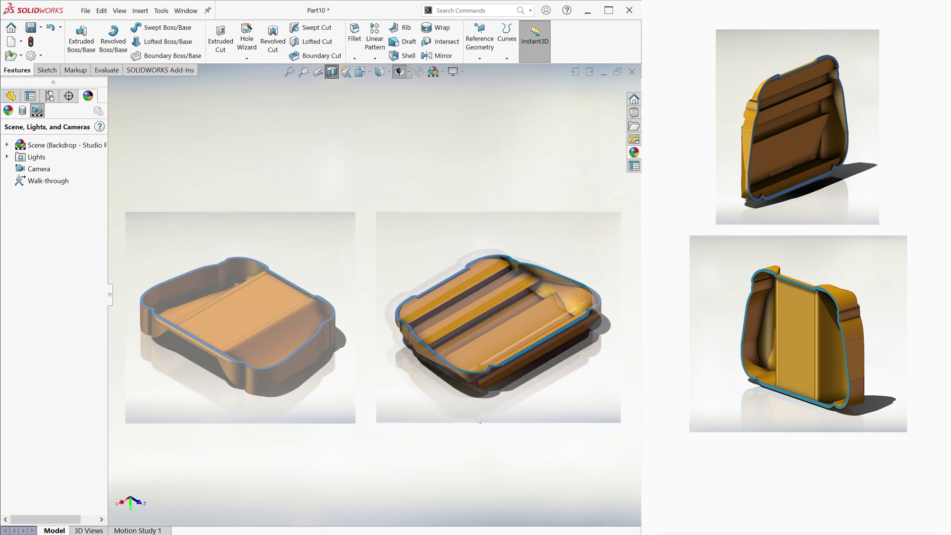